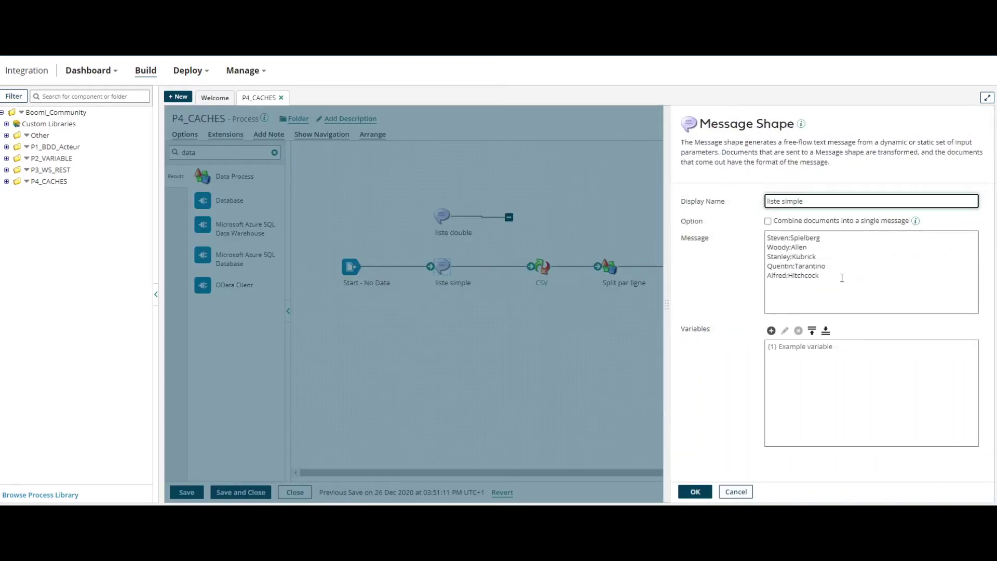
Step: Examine the CSV map's nom and prenom field mappings and the message text of the liste simple shape
left_click(566, 342)
double_click(541, 278)
left_click(179, 192)
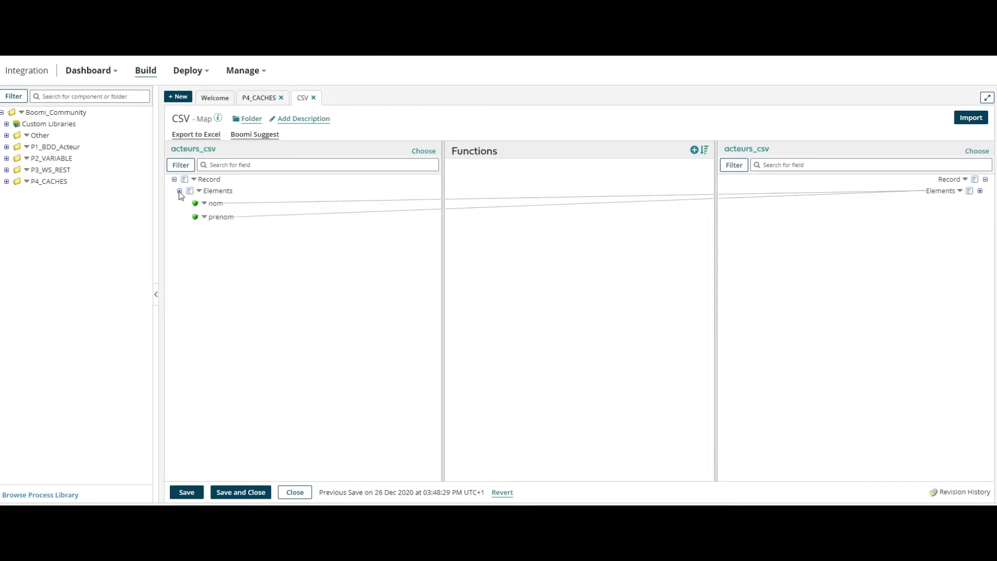
left_click(980, 191)
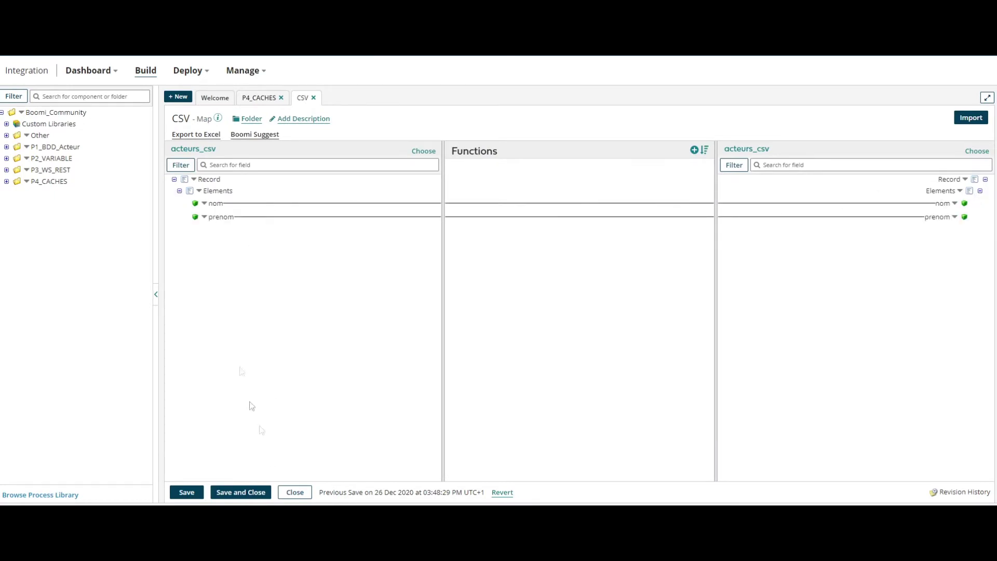
left_click(295, 493)
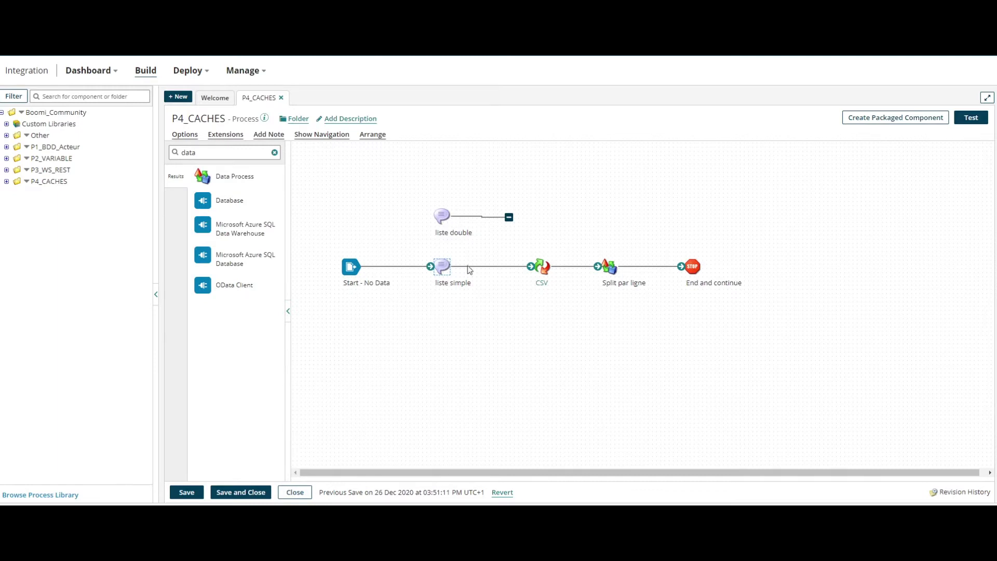
double_click(442, 266)
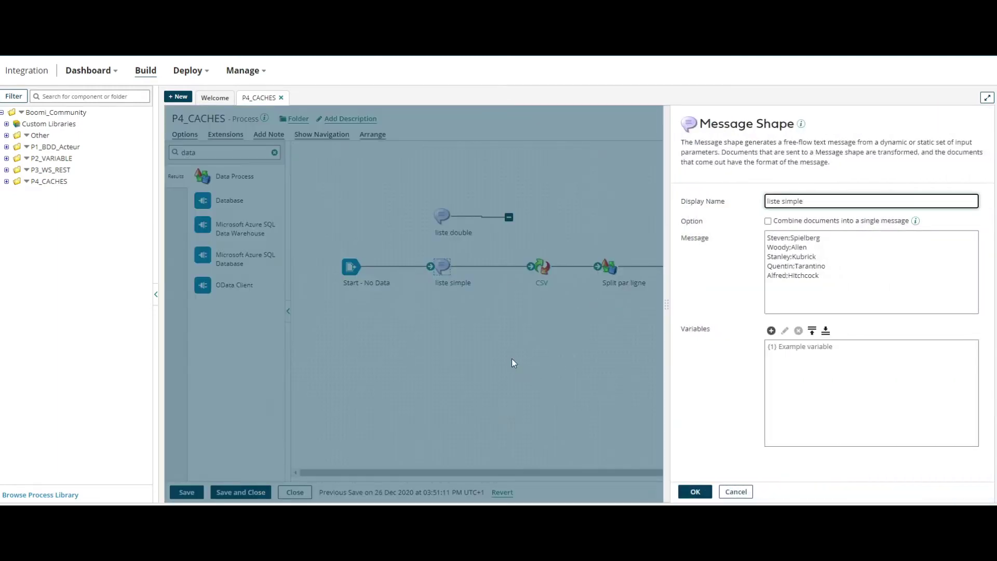
left_click(515, 358)
Step: Find the Add to Cache shape and place it on the canvas above the process flow's end
left_click_drag(234, 154, 129, 150)
type("cac")
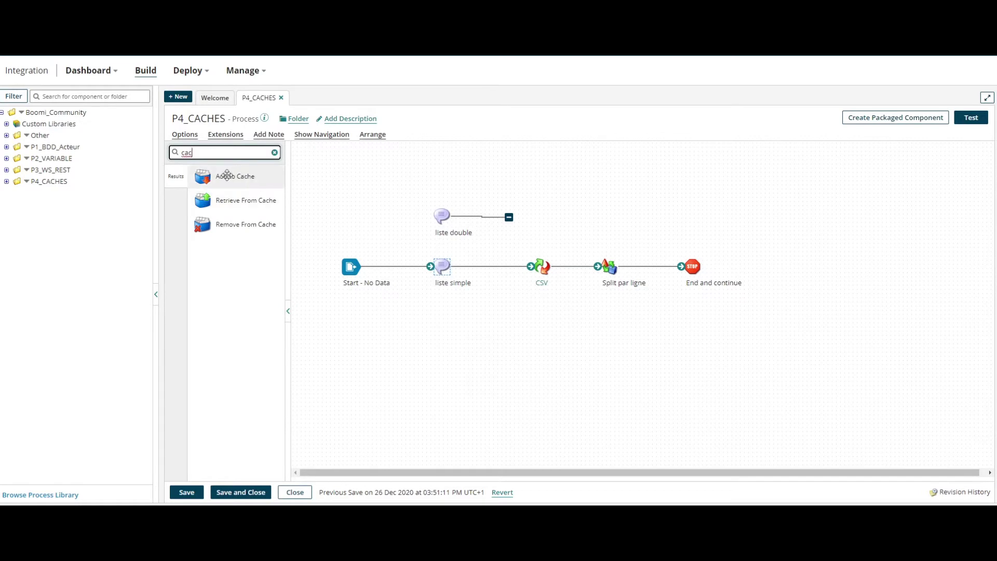
left_click_drag(209, 173, 708, 229)
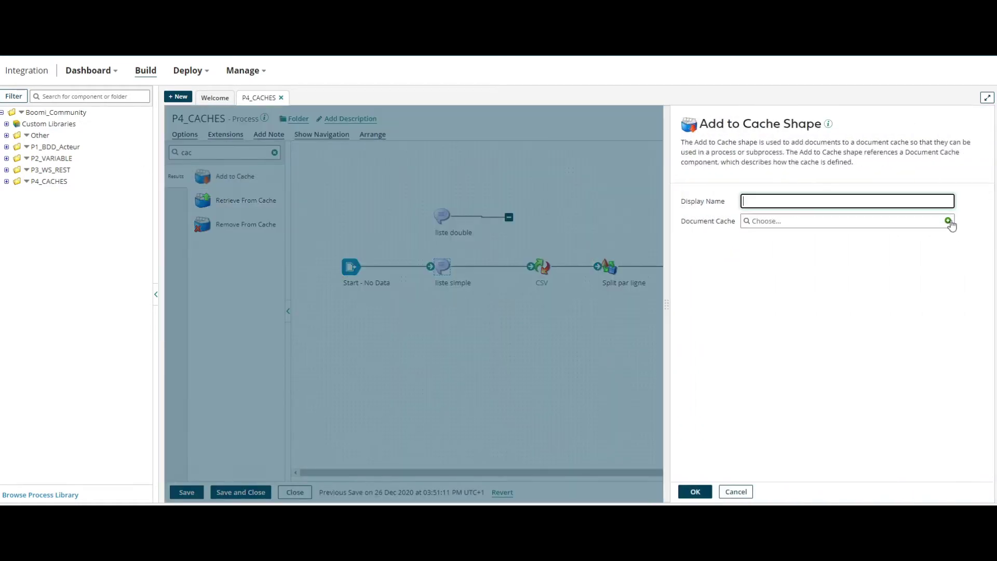
Step: Create a document cache named Cache_acteurs with the Flat File profile type and the acteurs_csv profile from P4_CACHES
left_click(949, 222)
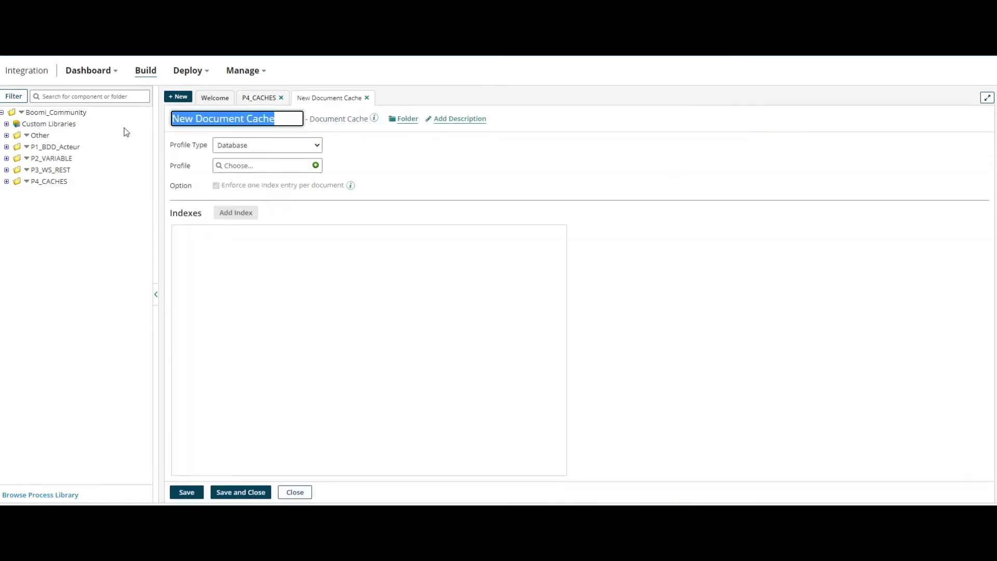
type("Cache_acteurs")
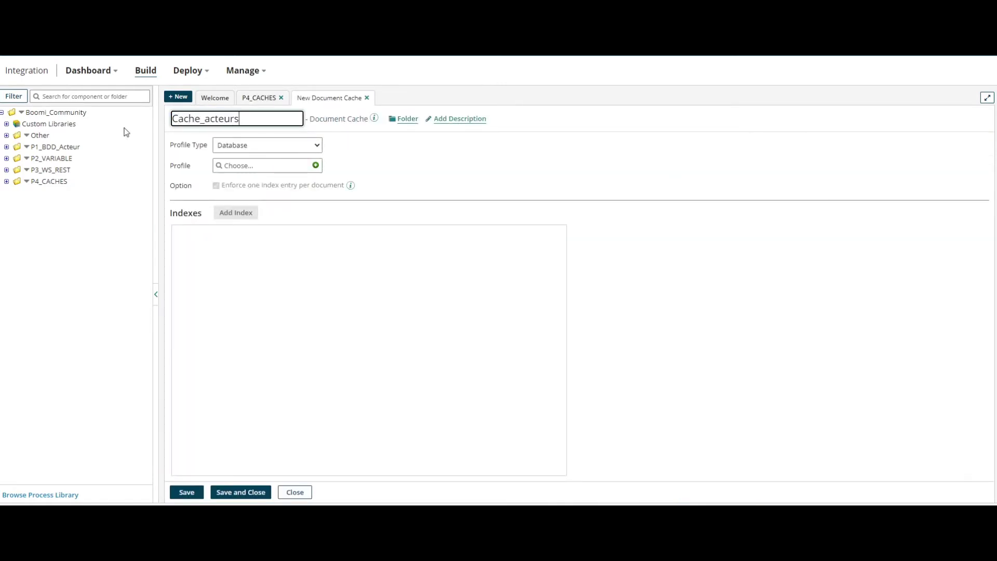
left_click(265, 150)
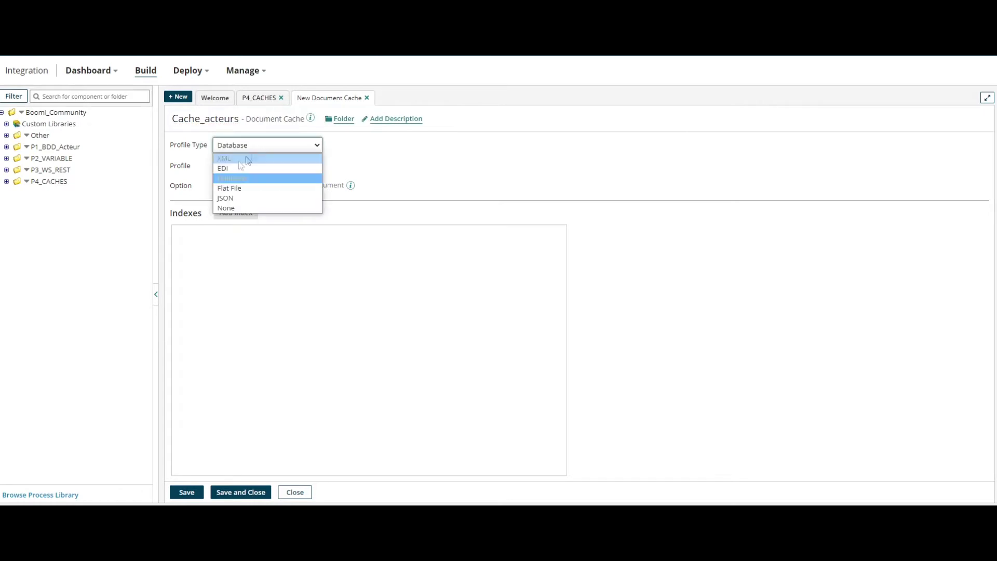
left_click(240, 189)
left_click(249, 168)
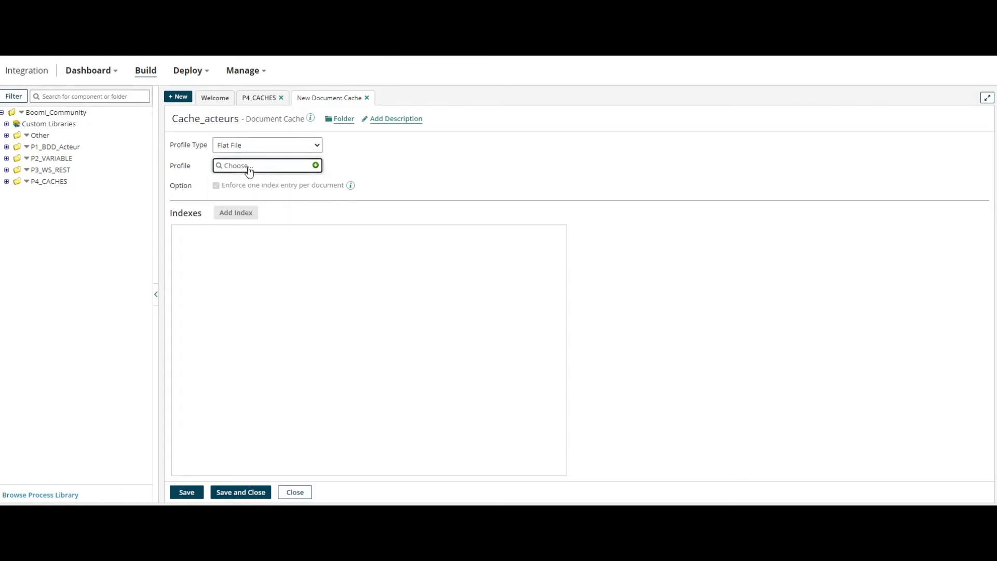
left_click(223, 233)
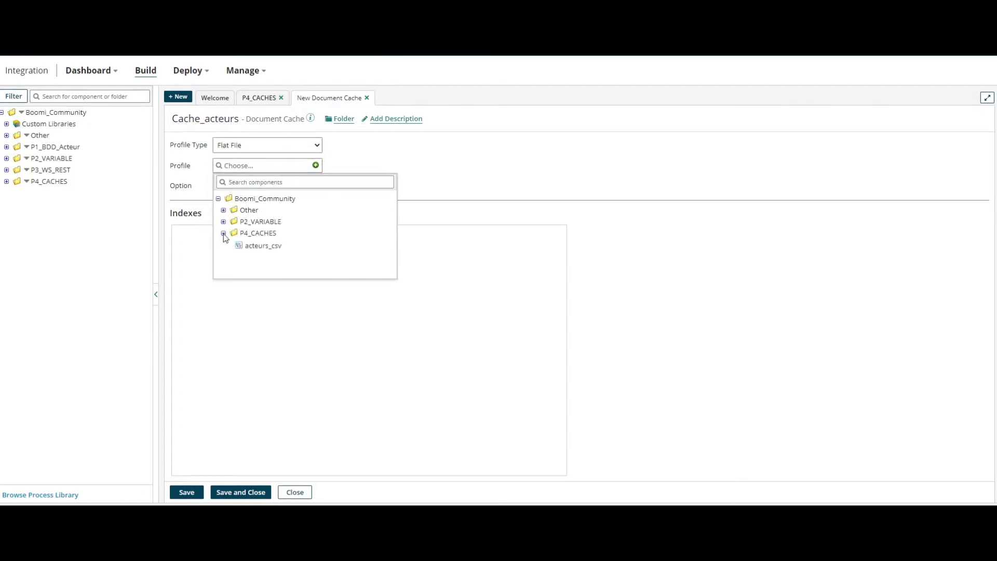
left_click(262, 247)
Step: Add an index named nom keyed on the nom profile element, and save and close the document cache
left_click_drag(198, 214, 172, 214)
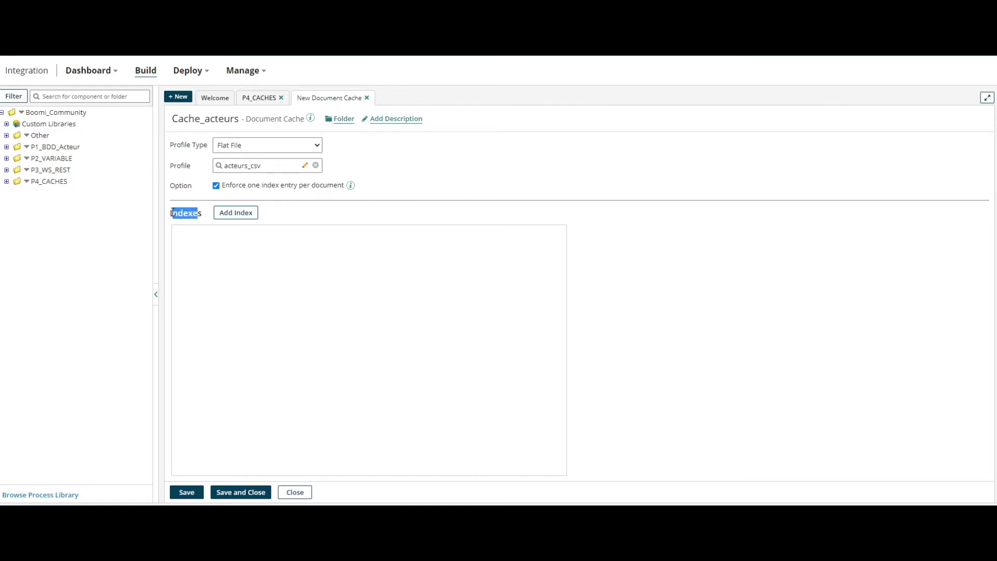
left_click(241, 213)
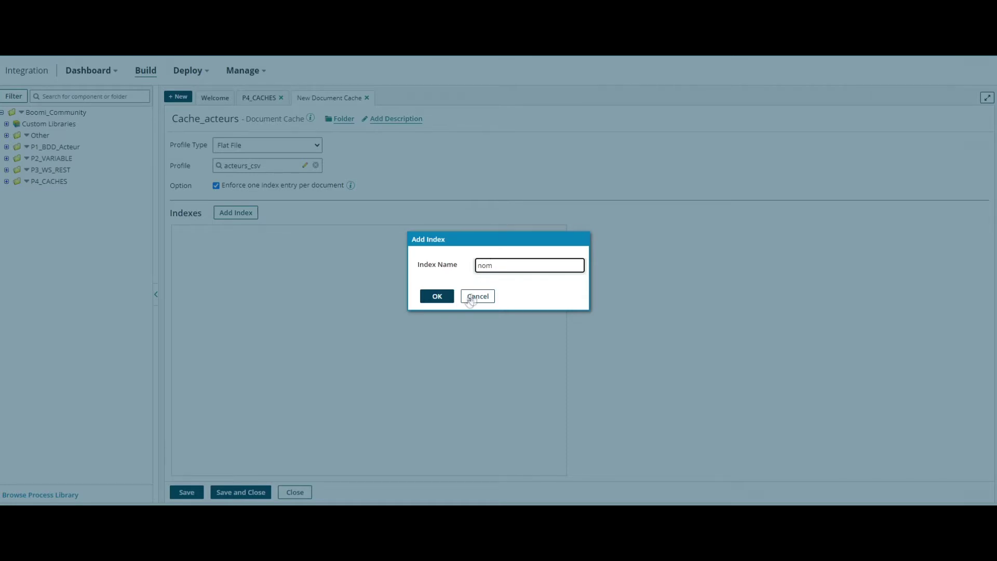
left_click(439, 298)
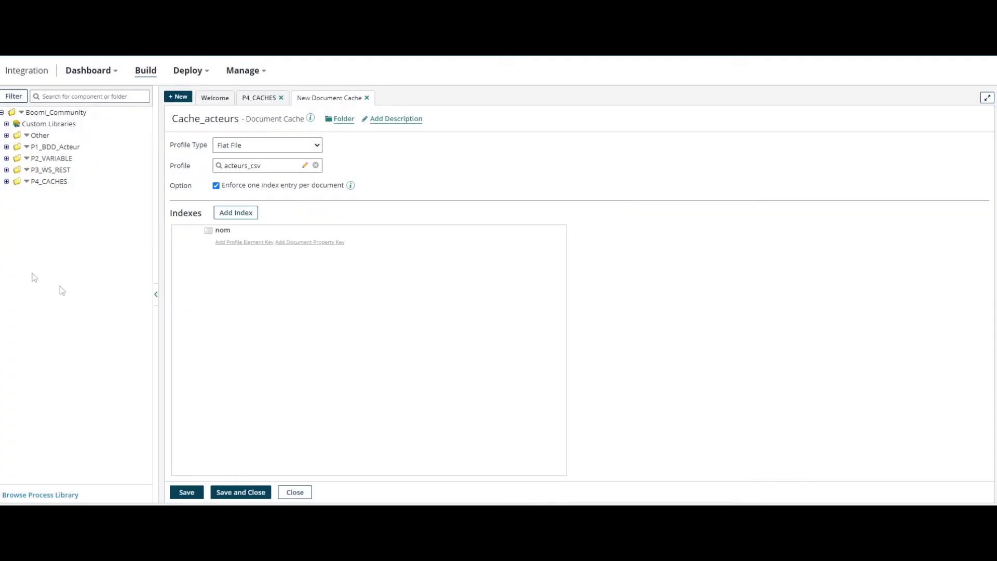
left_click(235, 244)
left_click(400, 246)
left_click(393, 293)
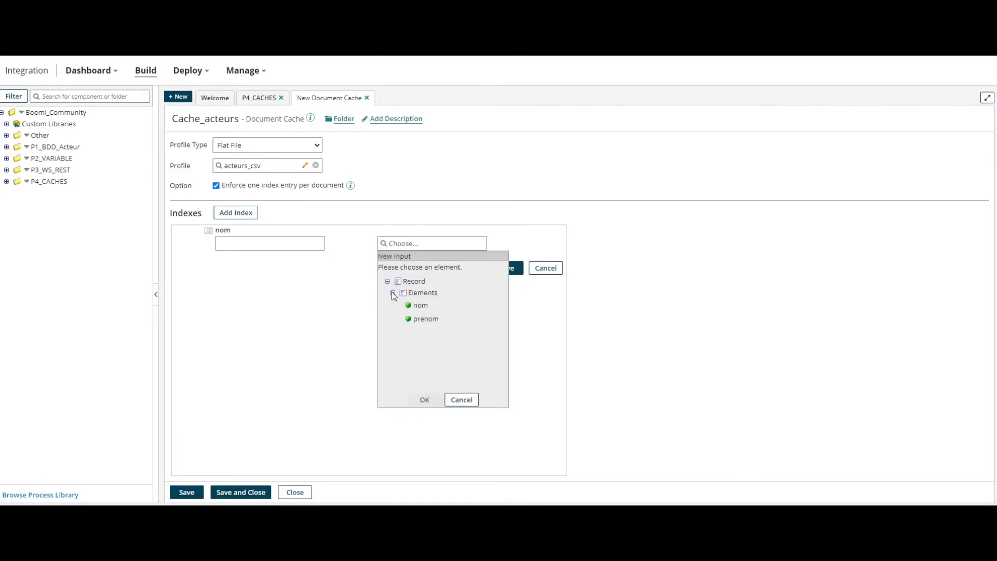
left_click(420, 305)
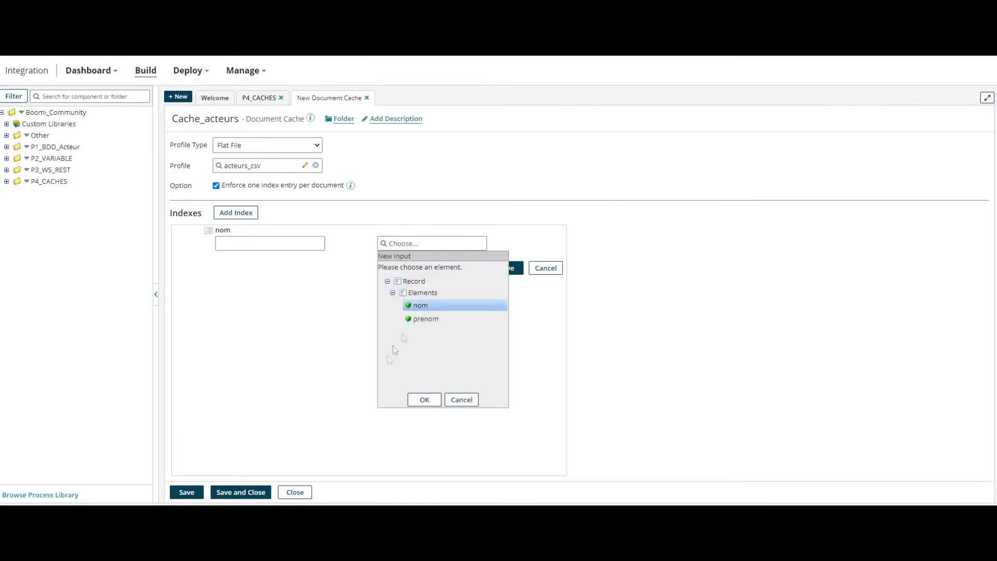
left_click(425, 399)
left_click(507, 269)
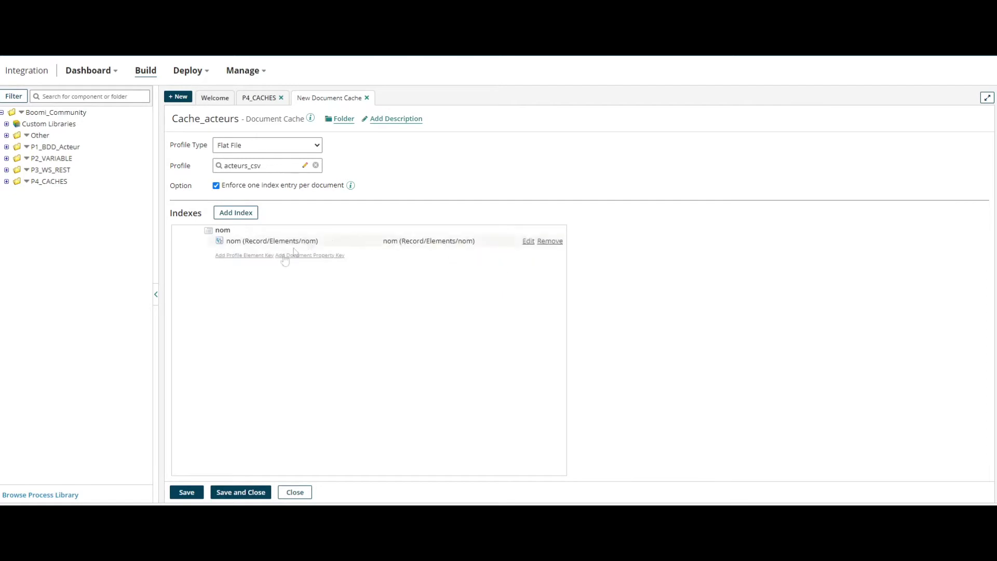
left_click(240, 493)
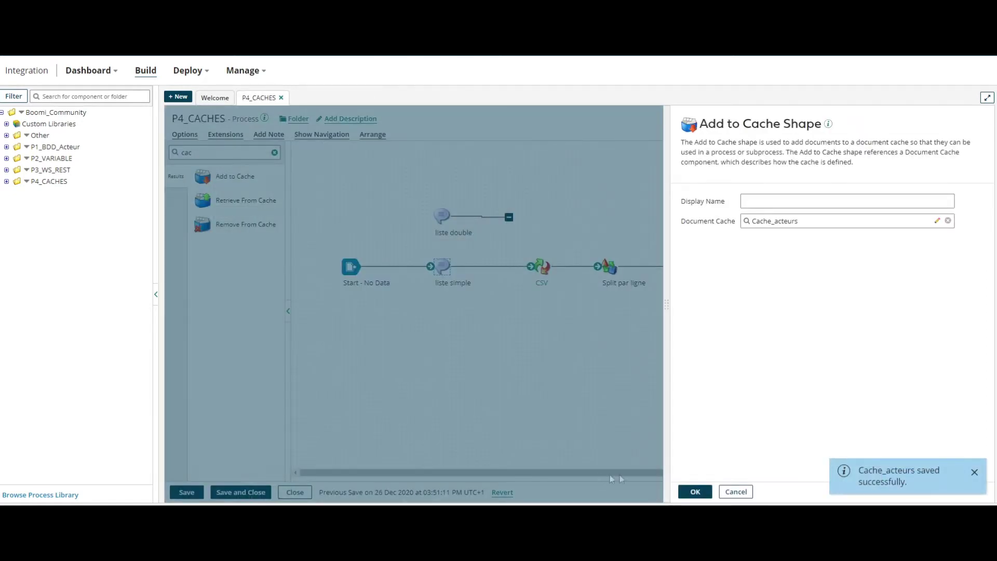
Step: Confirm the Add to Cache shape and connect it after Split par ligne in place of the End and continue shape
left_click(695, 492)
mouse_move(690, 267)
left_click_drag(691, 267, 784, 258)
left_click_drag(684, 225, 692, 266)
Step: Review the split settings of the Split par ligne data process shape without changing them
mouse_move(615, 258)
left_click(611, 268)
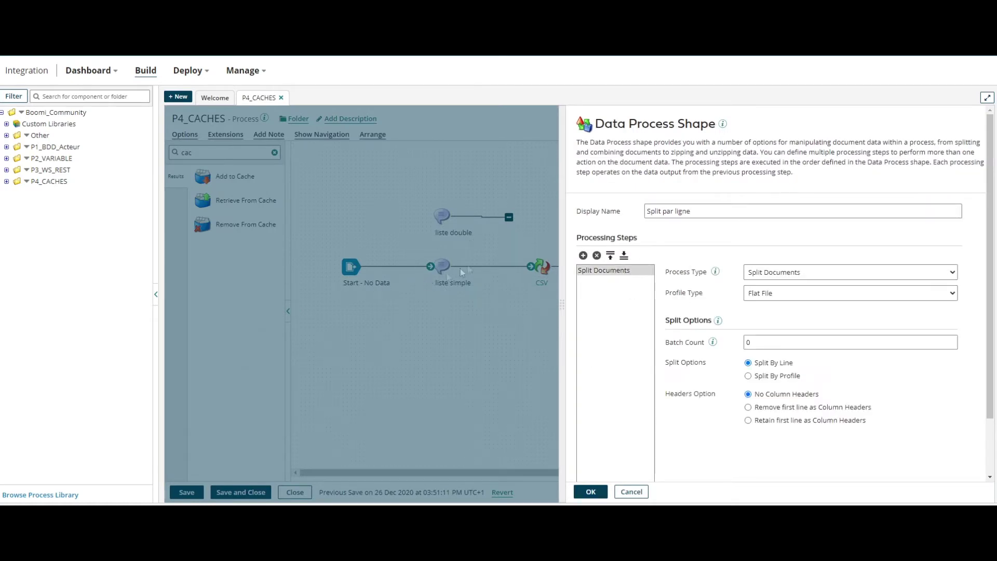
left_click(513, 347)
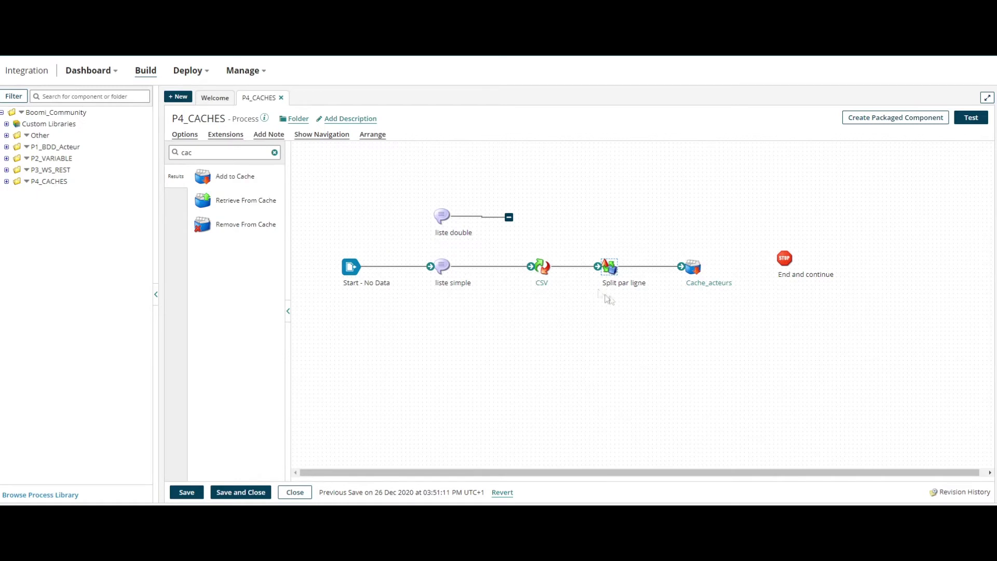
Step: Run the P4_CACHES process in test mode
left_click_drag(656, 214, 667, 332)
left_click(971, 117)
left_click(548, 296)
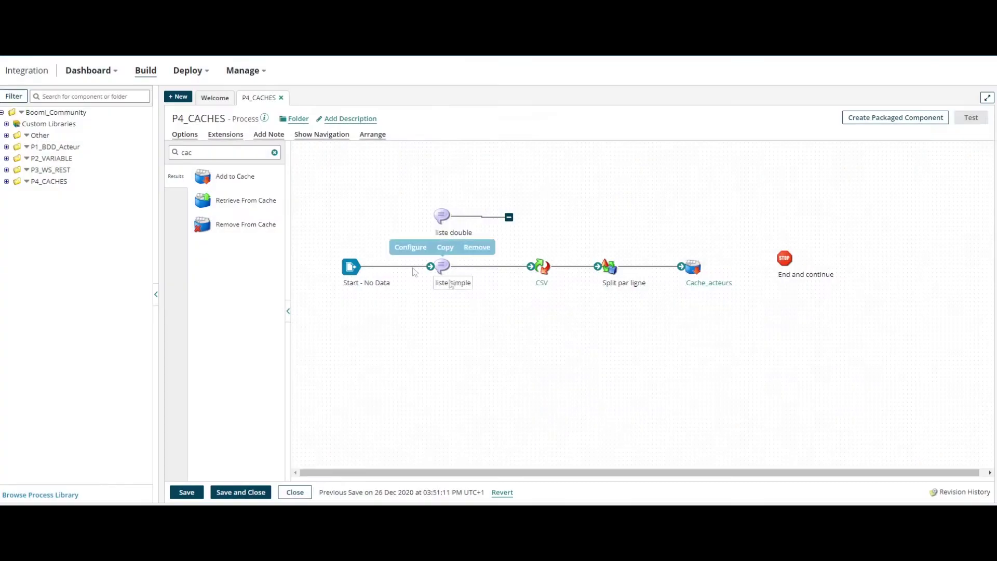
left_click(301, 184)
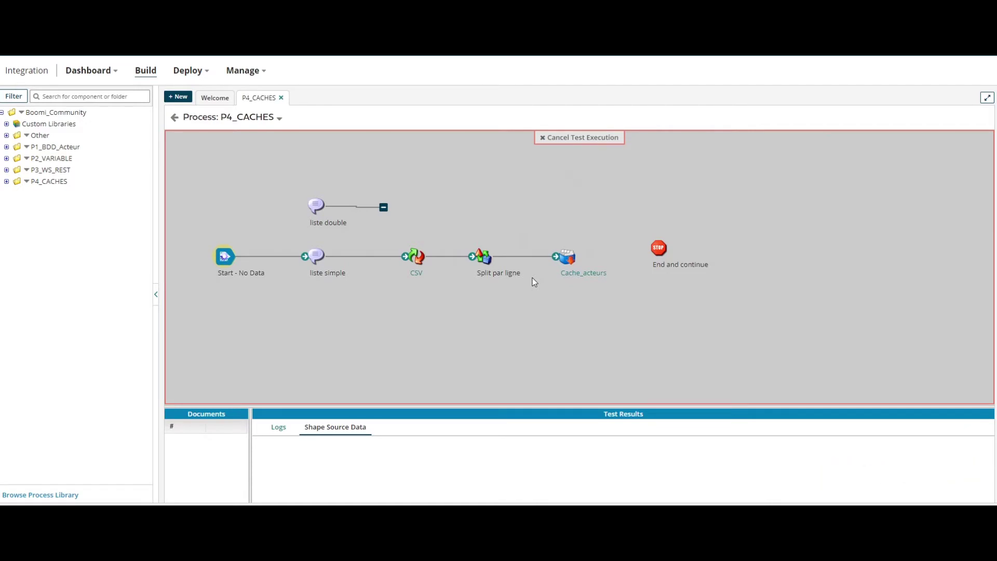
Step: Examine the source data documents that reach the Cache_acteurs shape in the test results
left_click(566, 258)
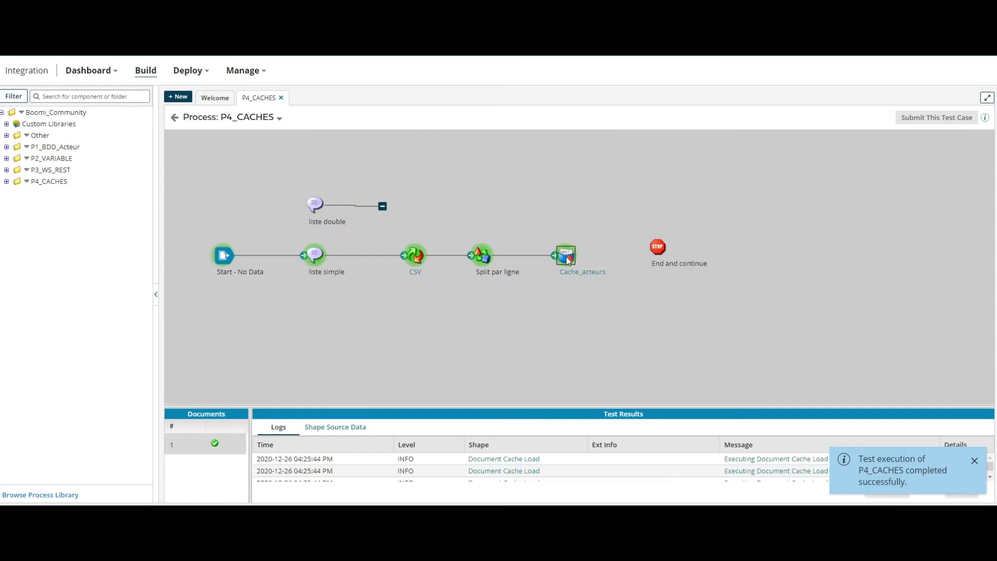
left_click_drag(402, 408, 400, 319)
left_click(343, 341)
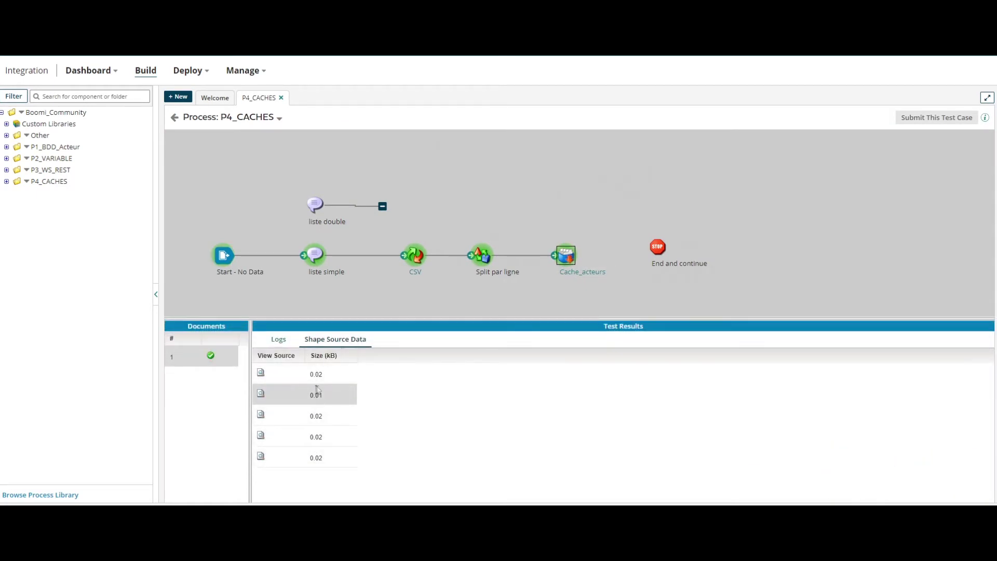
left_click_drag(380, 319, 387, 351)
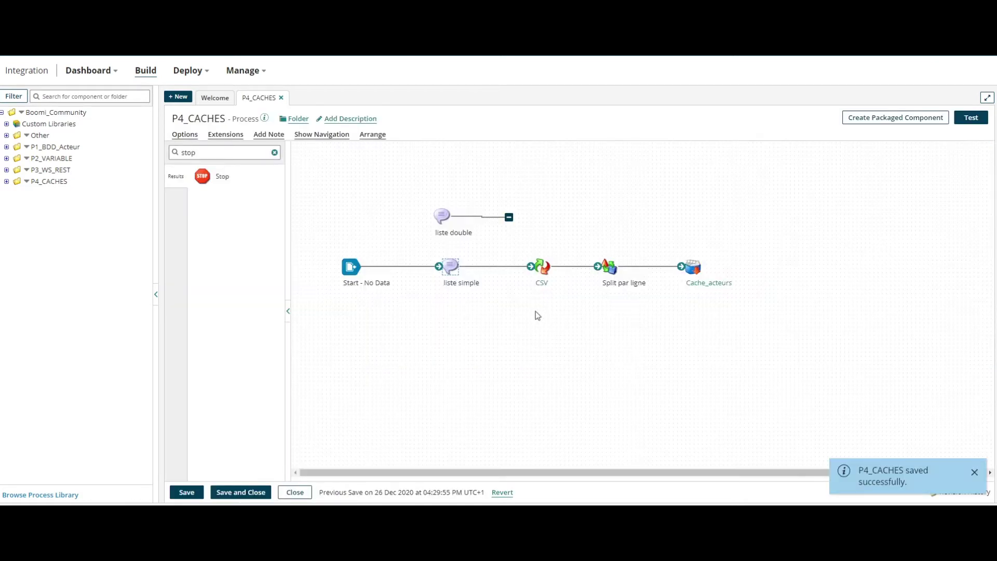
Step: Insert a Branch shape between Start and liste simple, and lower the open end of branch 2 beneath the main flow
double_click(245, 152)
type("br")
left_click_drag(240, 175, 417, 302)
left_click(782, 491)
left_click_drag(450, 266, 473, 268)
left_click_drag(418, 299, 410, 266)
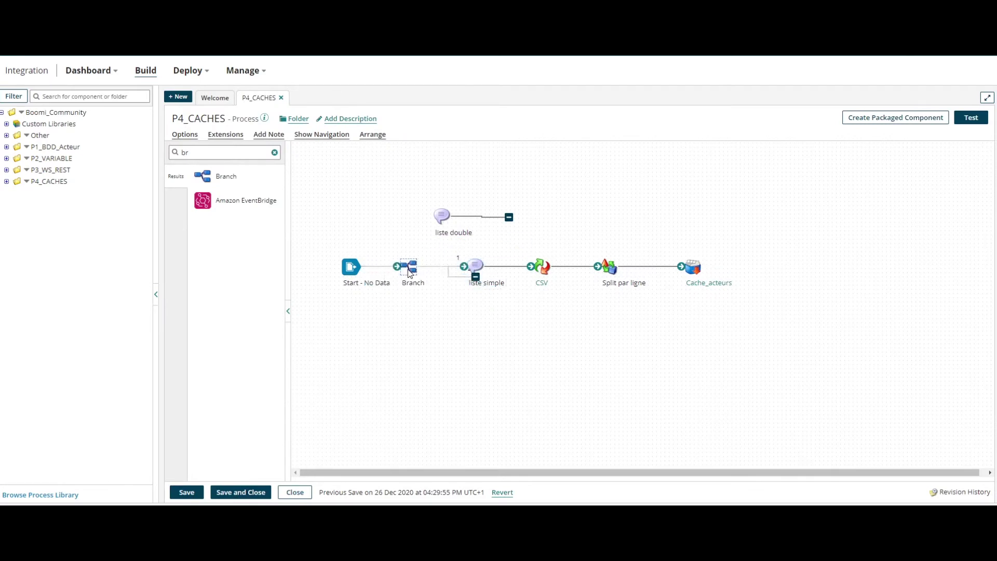
left_click_drag(474, 277, 462, 345)
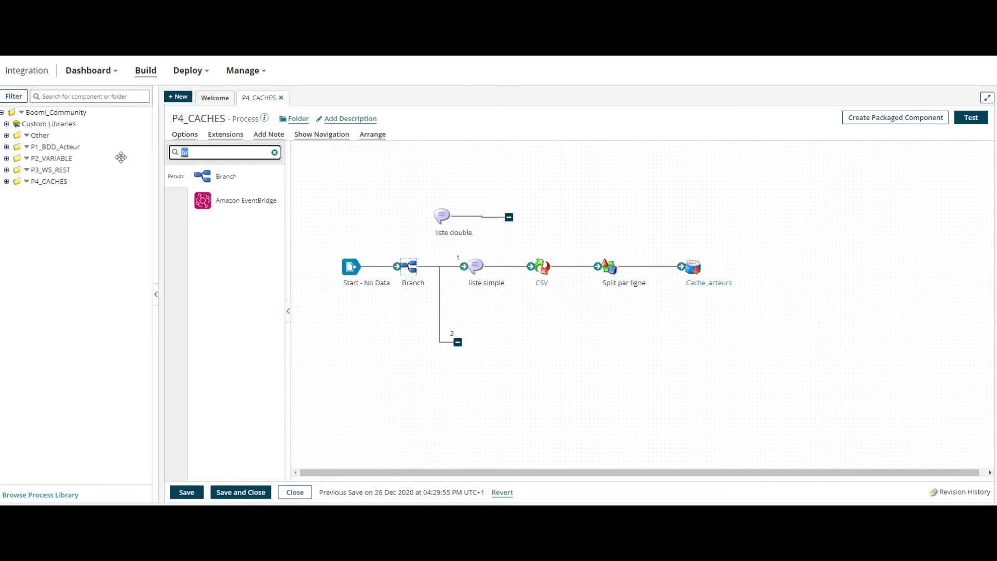
Step: Place a Retrieve From Cache shape beside the end of branch 2 and set its document cache to Cache_acteurs
type("re")
left_click_drag(200, 186, 503, 347)
left_click(880, 231)
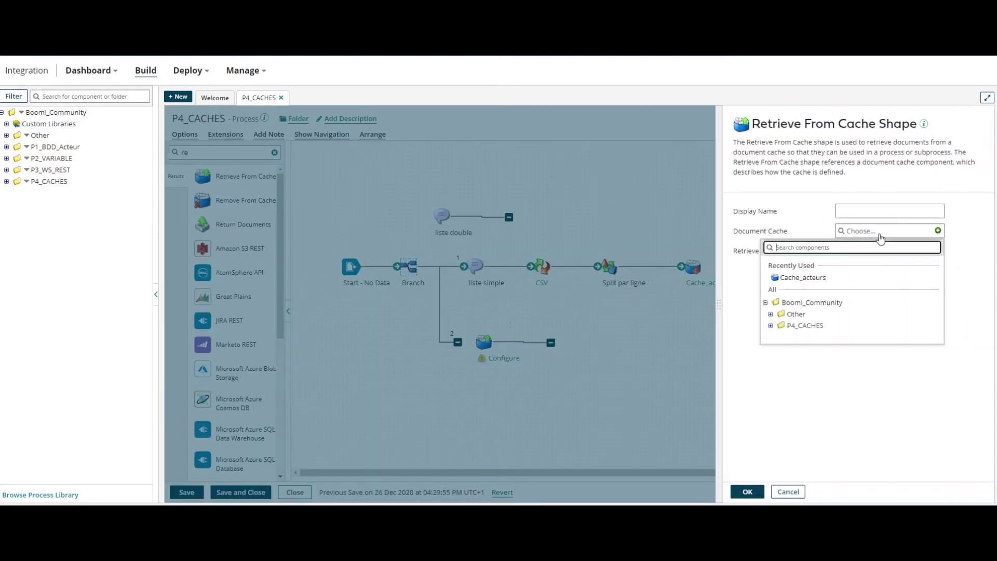
left_click(809, 278)
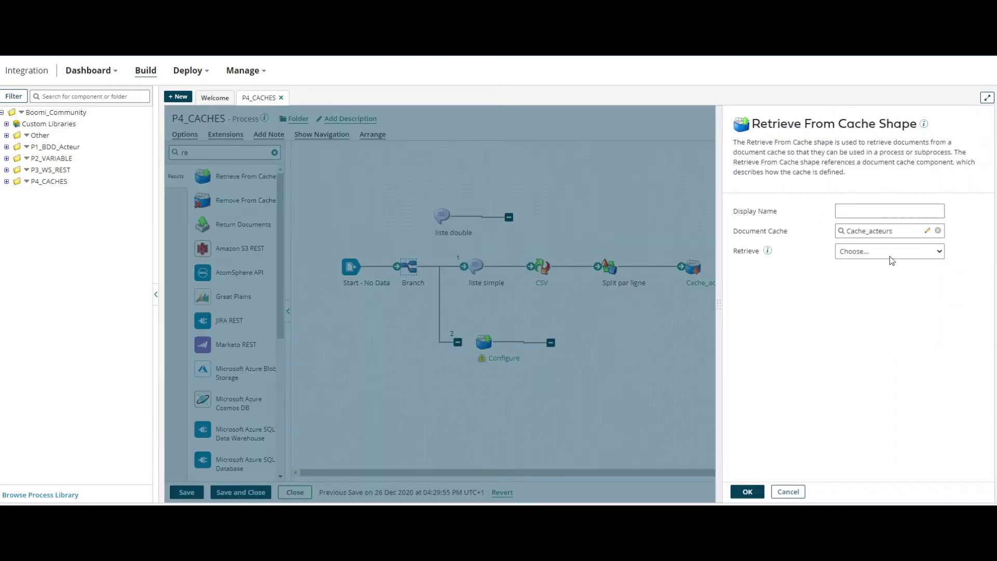
Step: Set the shape to retrieve by the nom index with the static value Spielberg, and connect branch 2 to it
left_click(862, 252)
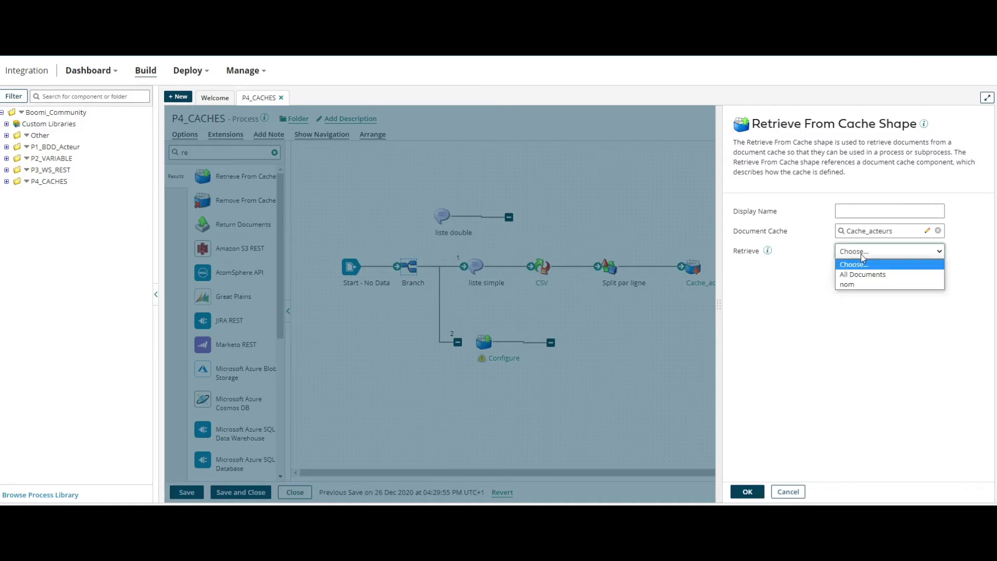
left_click(885, 285)
left_click(927, 293)
left_click(502, 165)
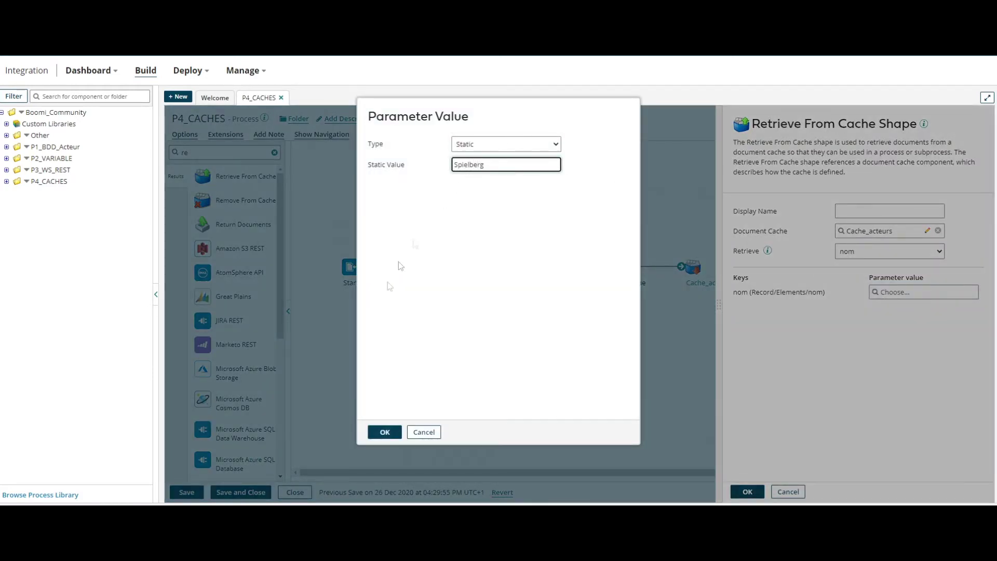
left_click(385, 432)
left_click(747, 492)
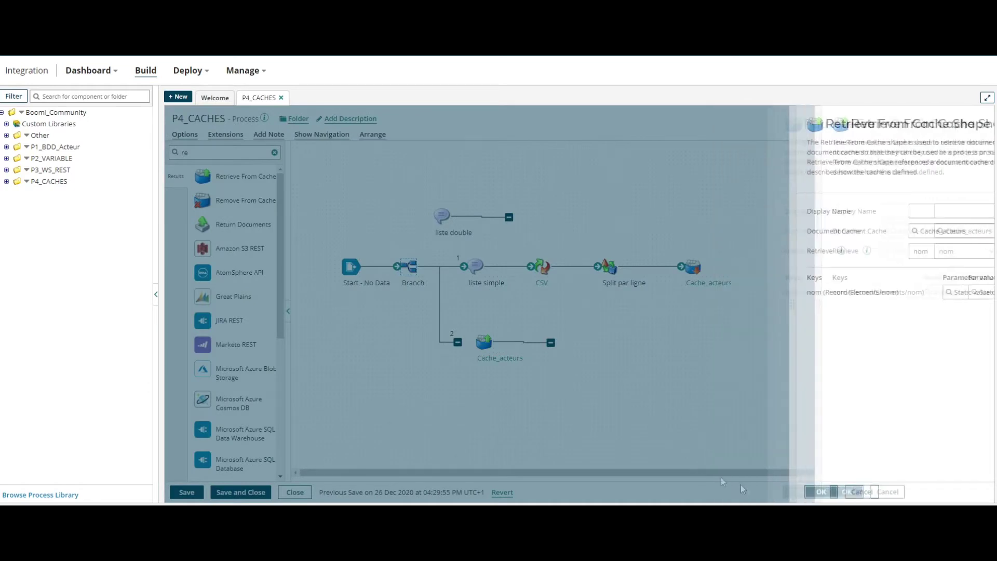
left_click_drag(457, 343, 476, 344)
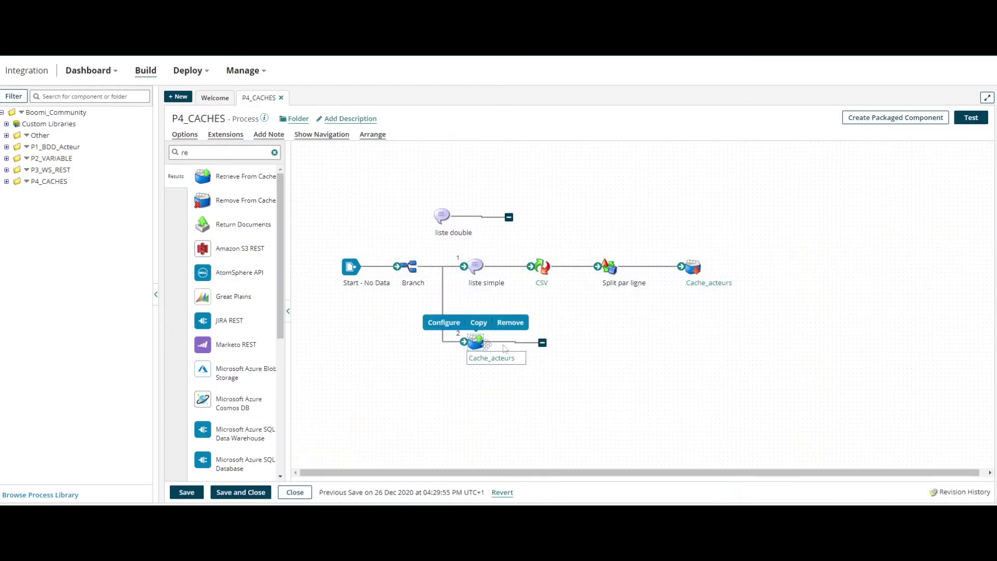
Step: Add a Stop shape after the Retrieve From Cache shape on branch 2, connect them, and save the process
left_click(224, 153)
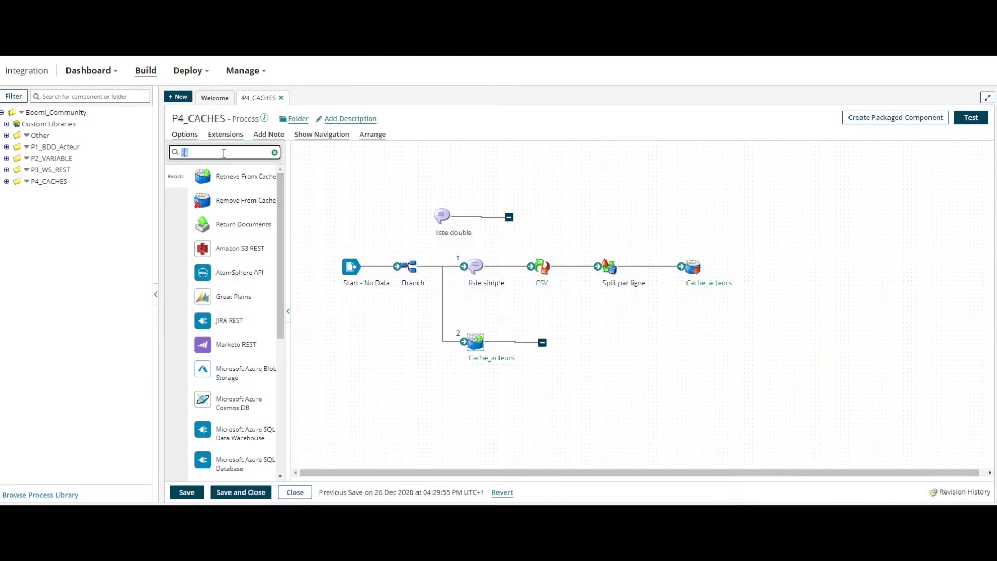
type("stop")
left_click_drag(202, 176, 569, 343)
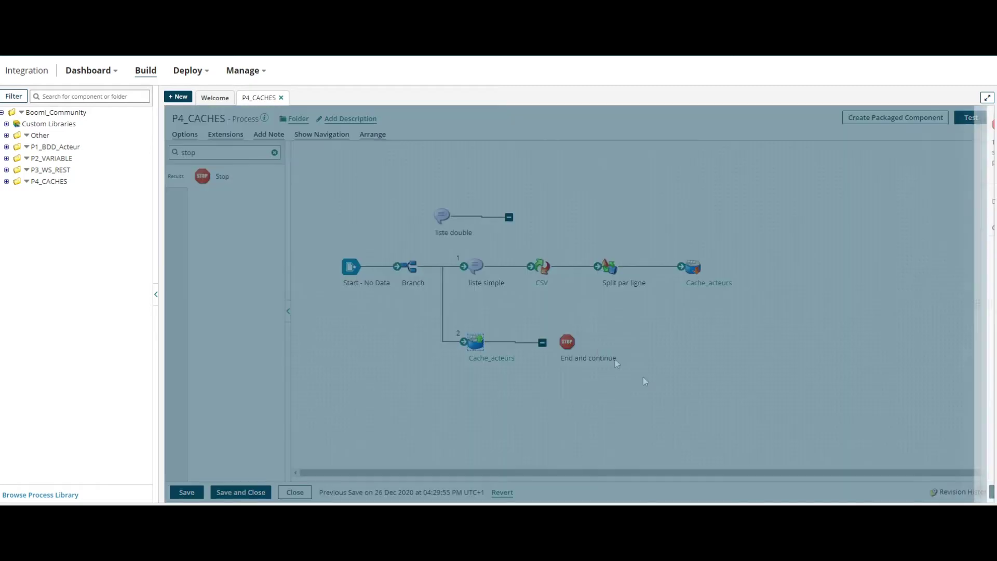
left_click(725, 490)
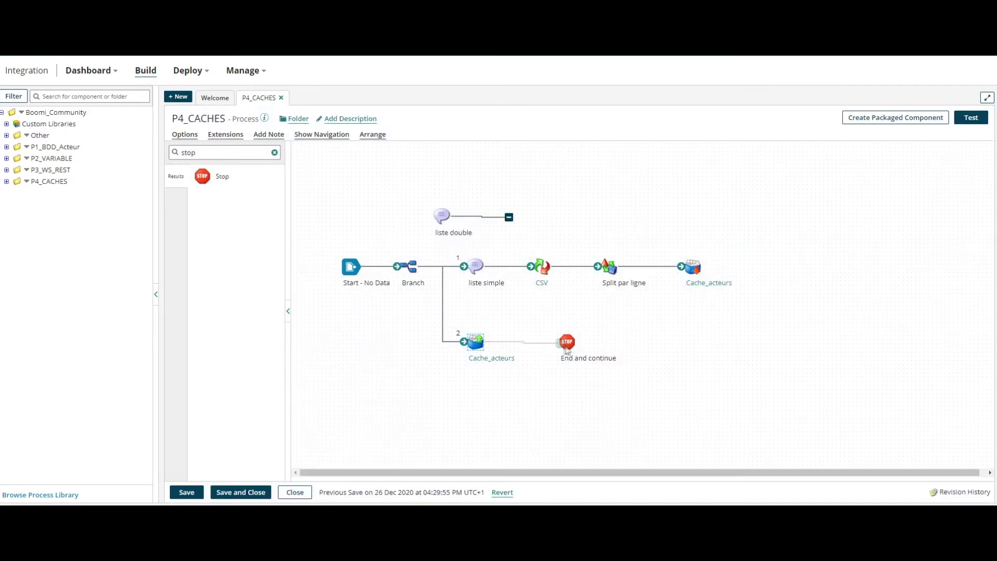
left_click(186, 492)
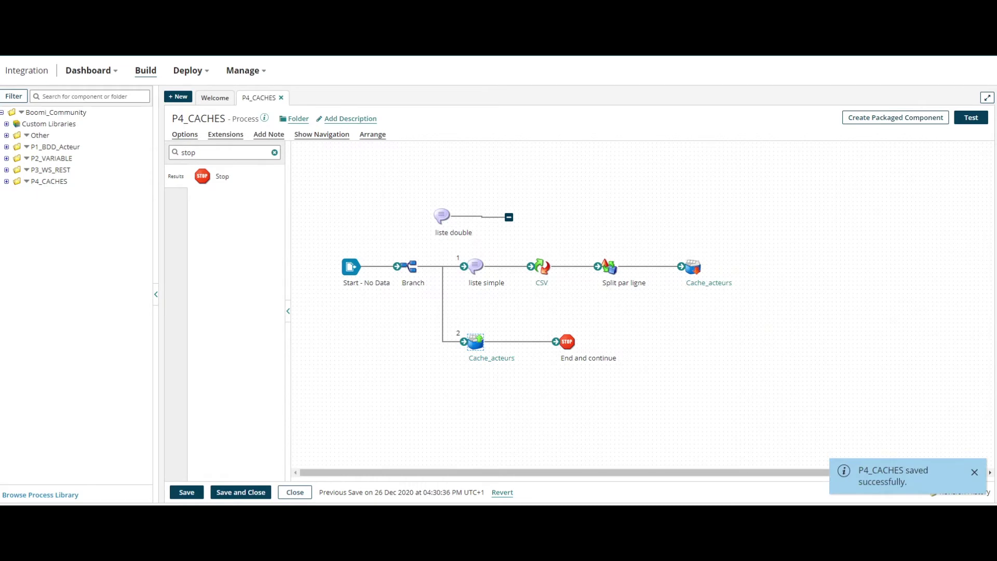
Step: Run a test of the process and examine the source document that reaches the Stop shape
left_click(971, 117)
left_click(298, 181)
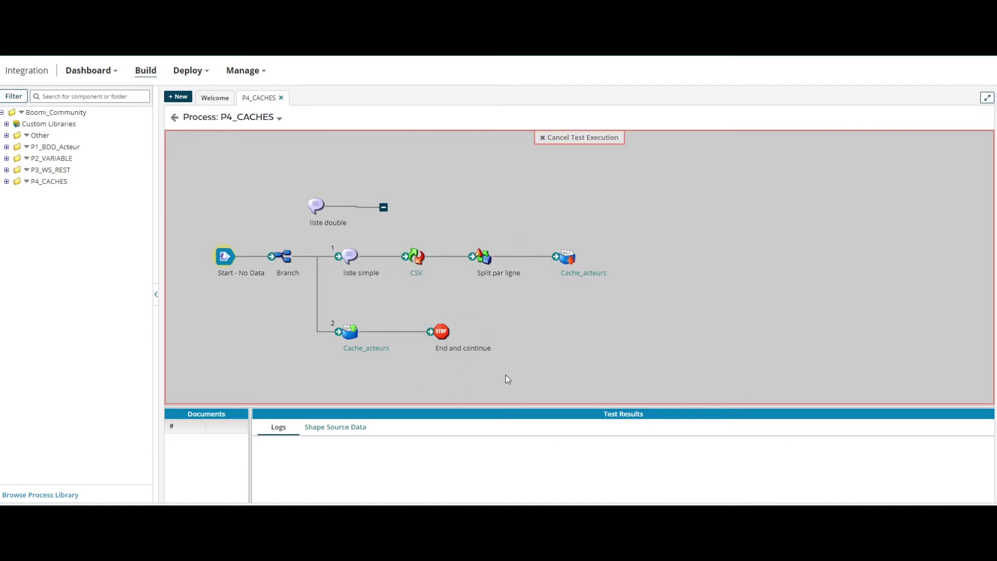
left_click(351, 426)
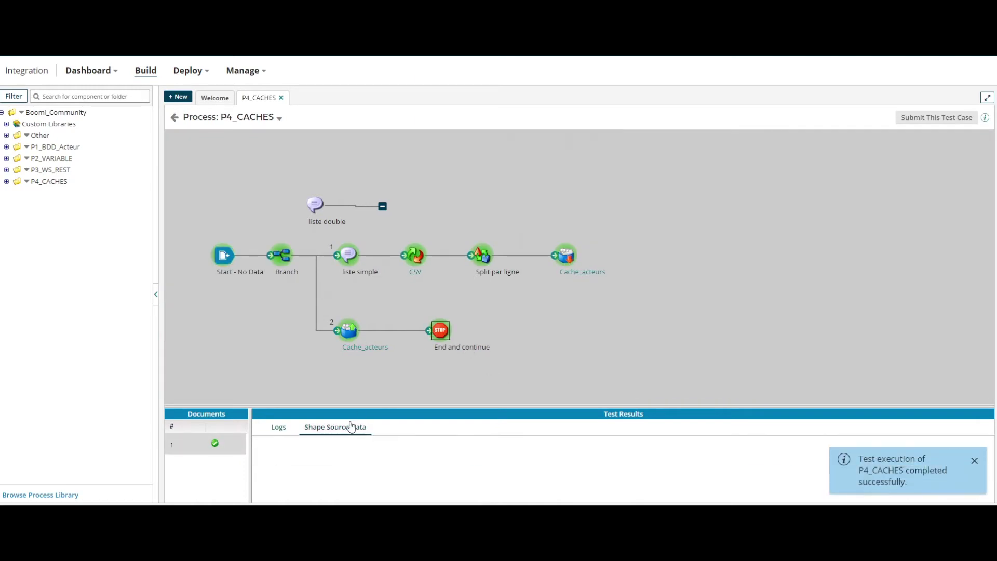
left_click(261, 460)
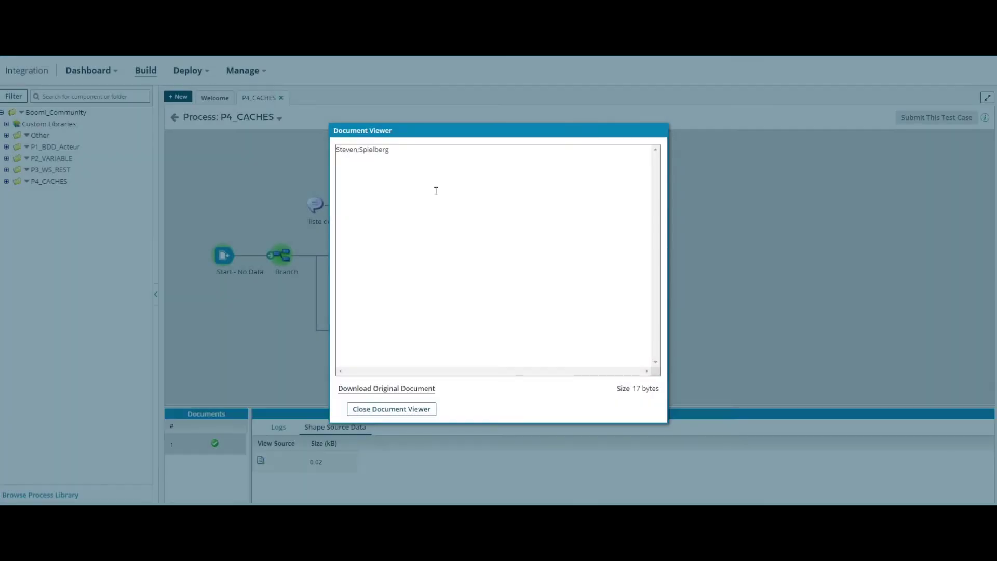
left_click_drag(431, 168, 320, 155)
left_click(408, 409)
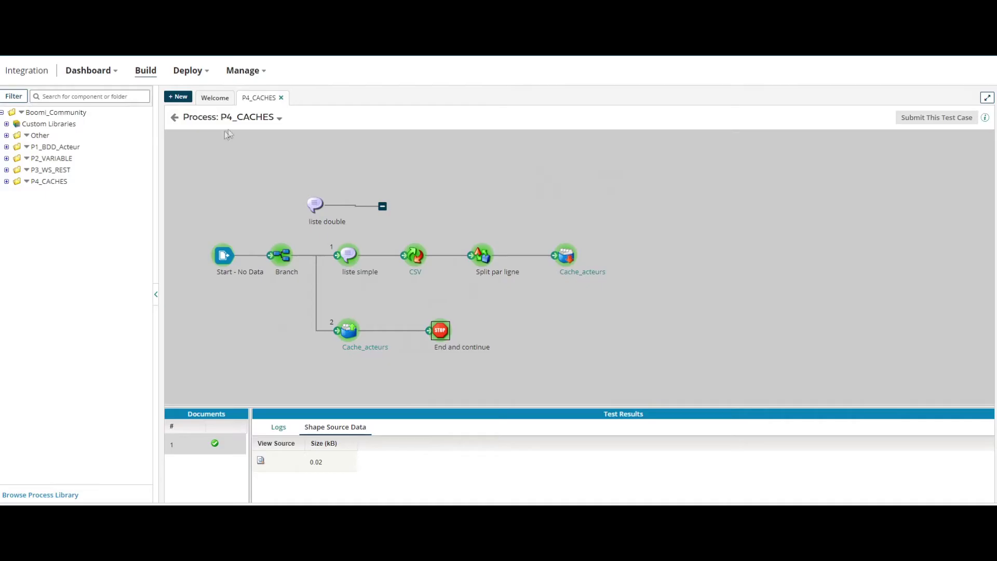
left_click(175, 119)
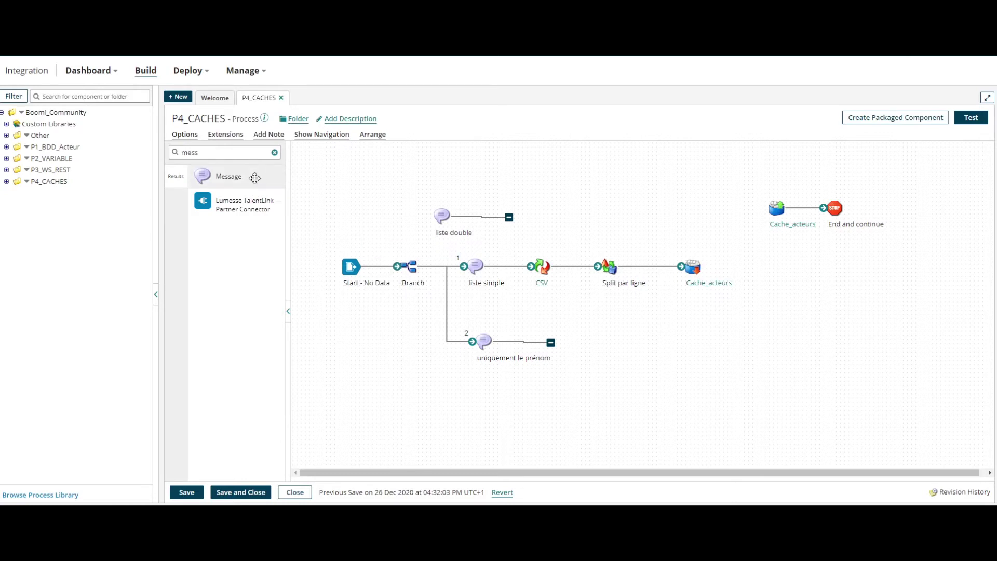
Step: Review the message text of the uniquement le prénom shape on branch 2
double_click(487, 342)
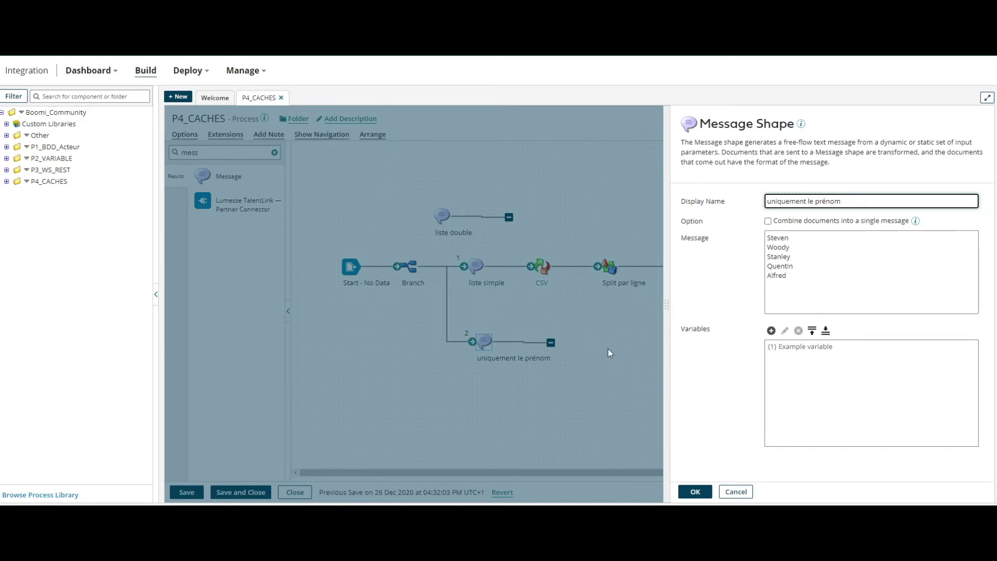
key("Return")
Step: Place a Map shape after uniquement le prénom and create a new map for it named csv_prenom
double_click(241, 152)
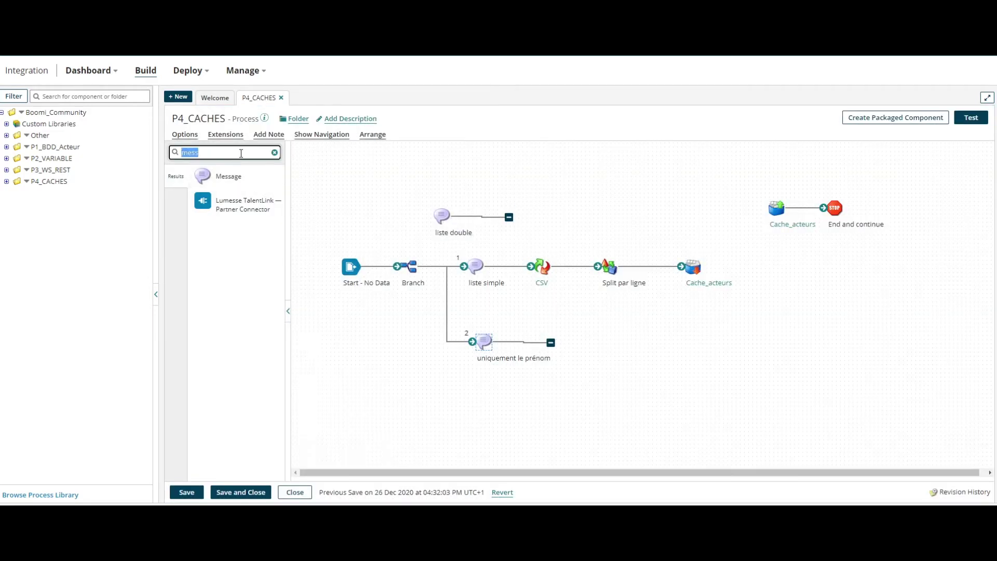
type("map")
left_click_drag(202, 176, 598, 344)
left_click(972, 215)
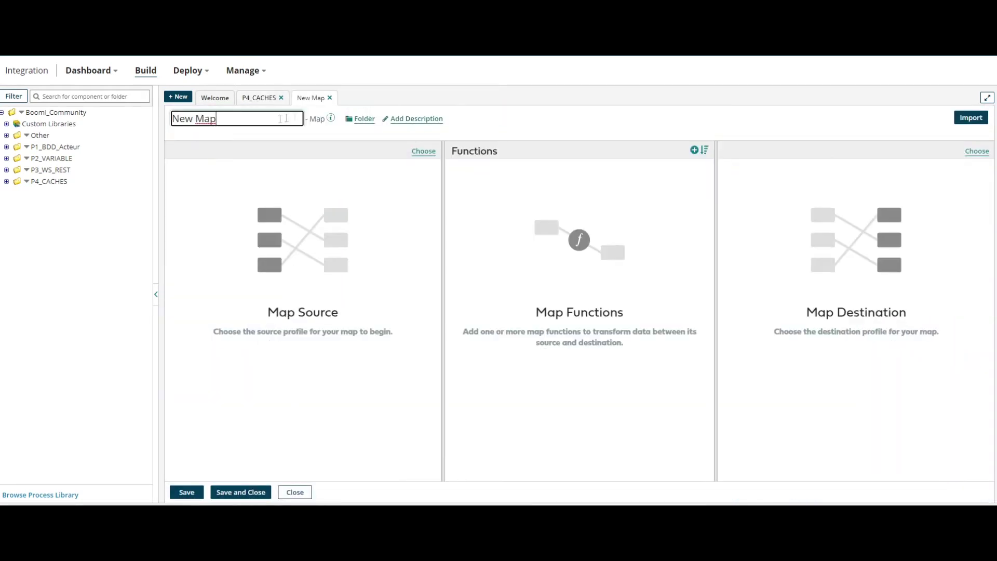
type("CSv_prenom")
Step: Create a new flat file profile named csv_prenom as the map's source
left_click(424, 151)
left_click(432, 169)
left_click(431, 202)
left_click(507, 170)
left_click_drag(263, 119, 171, 119)
type("csv_preno")
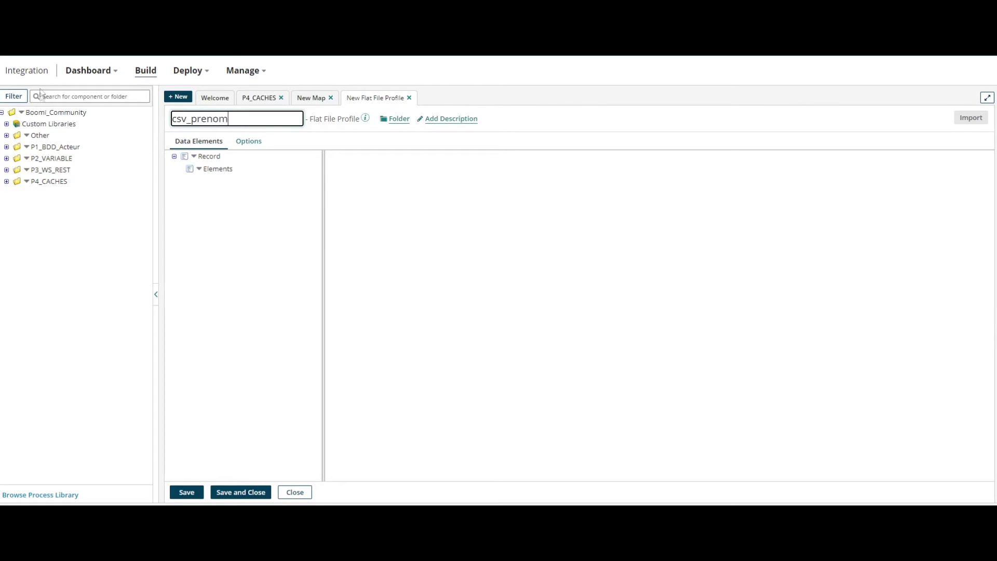
Step: Add an element named prenom to the csv_prenom profile, then save and close the profile
left_click(211, 170)
key("Down")
left_click(239, 186)
type("prenom")
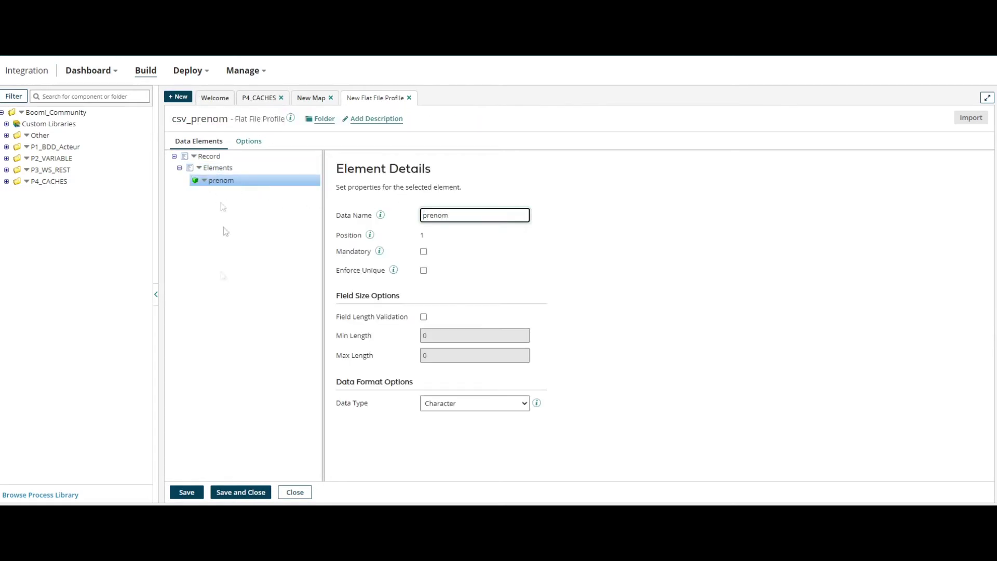
left_click(241, 492)
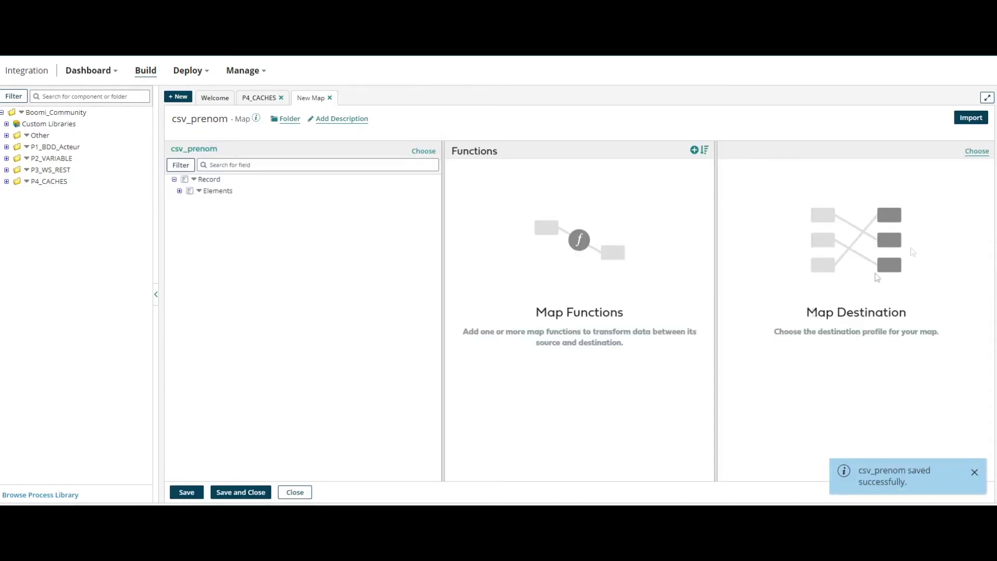
Step: Choose the flat file profile acteurs_csv from the P4_CACHES folder as the map's destination
left_click(978, 152)
left_click(436, 170)
left_click(436, 170)
left_click(434, 170)
left_click(430, 202)
left_click(429, 211)
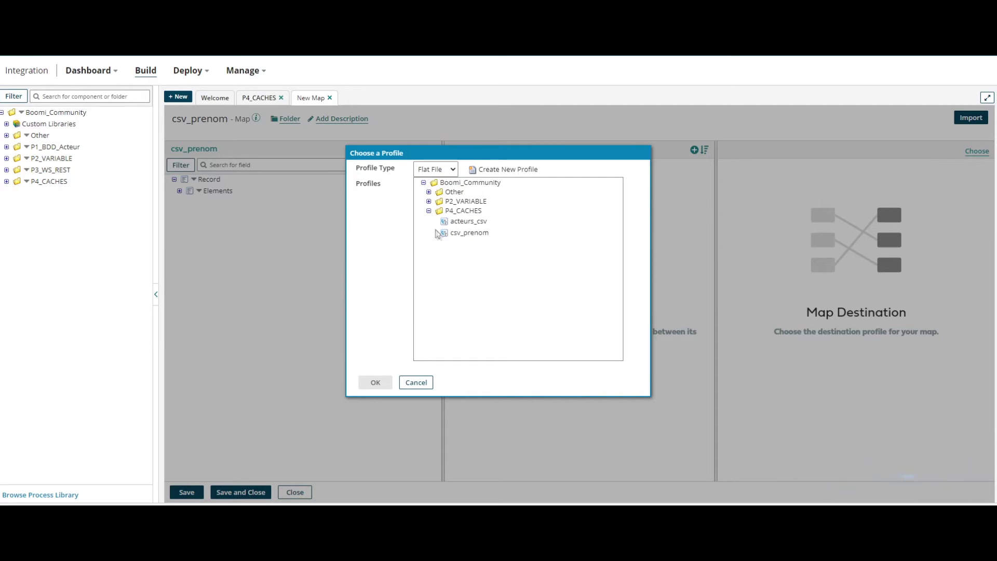
left_click(475, 223)
left_click(375, 382)
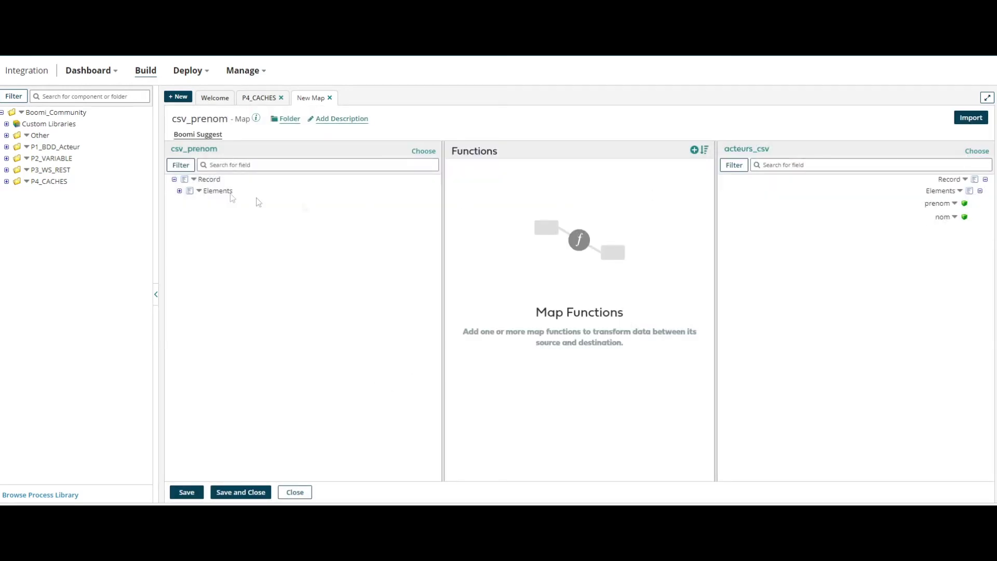
left_click(179, 191)
right_click(198, 194)
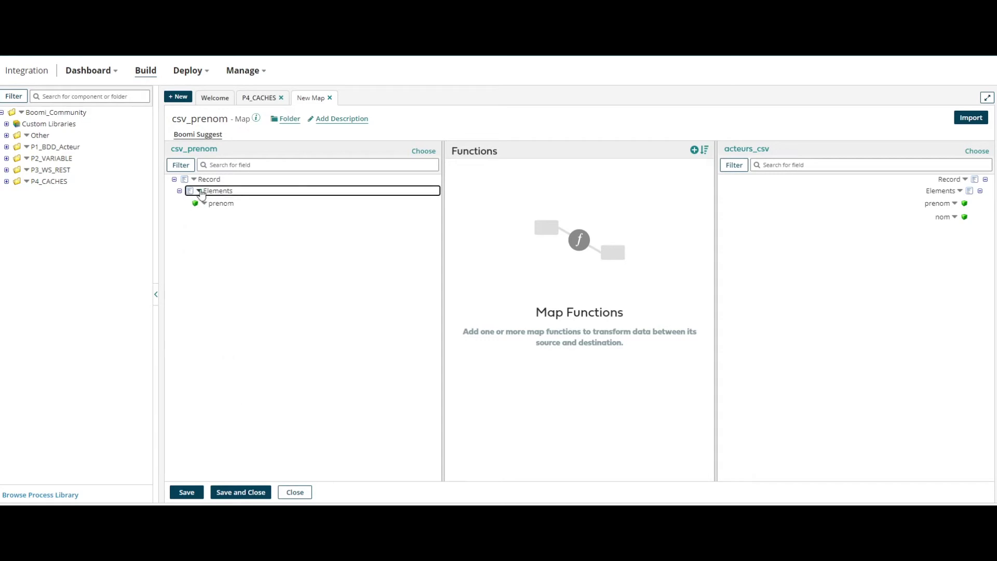
left_click(228, 210)
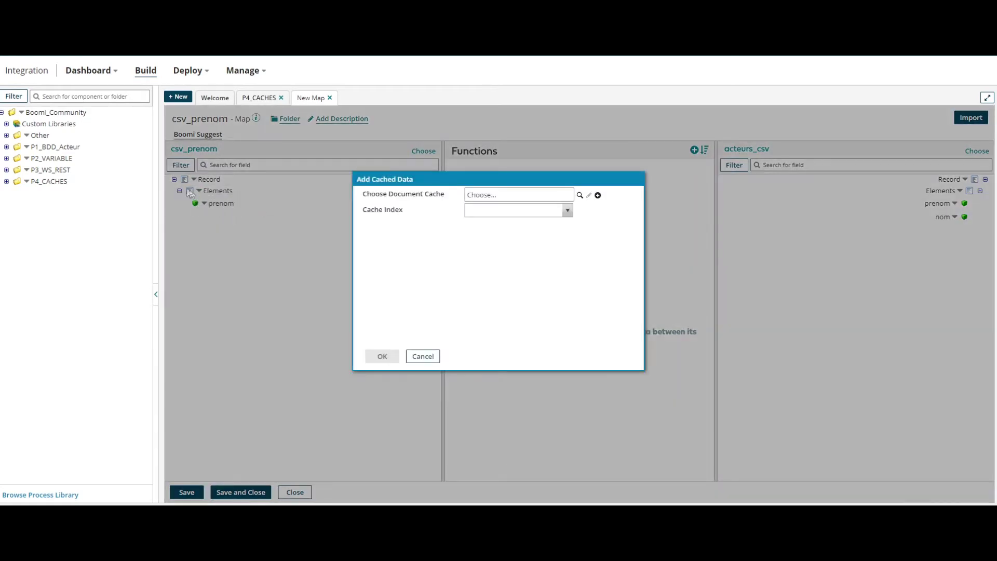
left_click(579, 195)
left_click(483, 231)
left_click(509, 244)
left_click(567, 211)
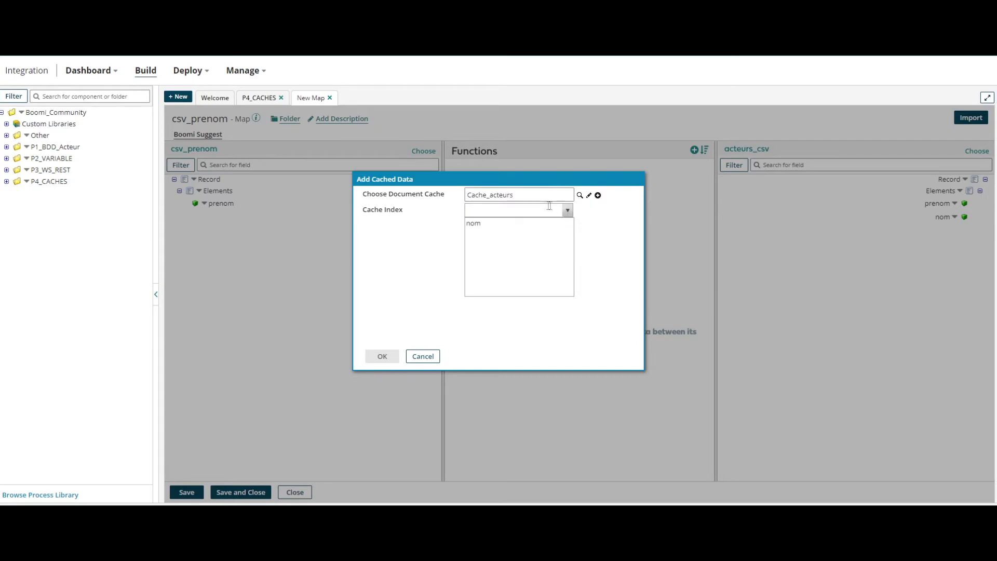
left_click(492, 222)
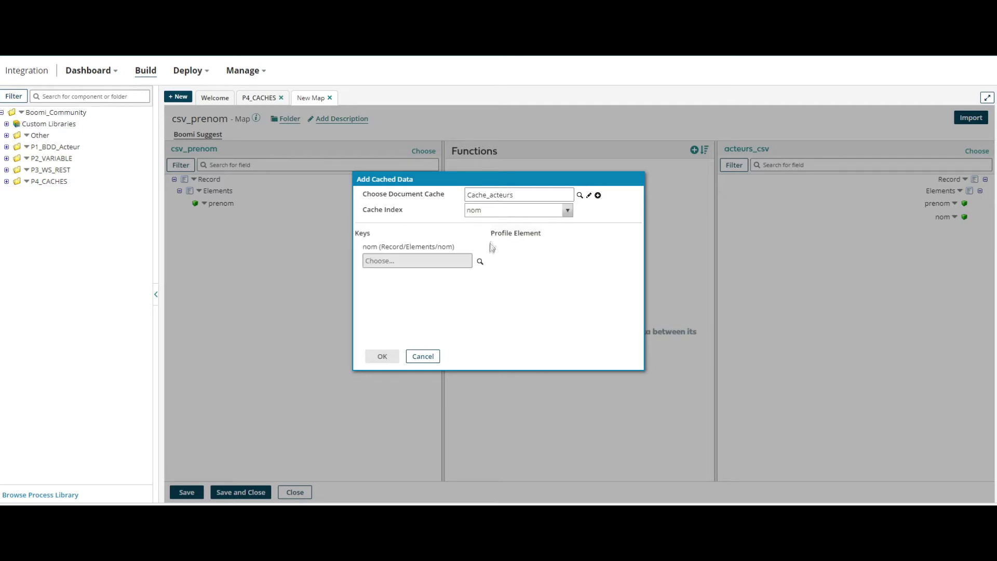
left_click(480, 262)
left_click(378, 311)
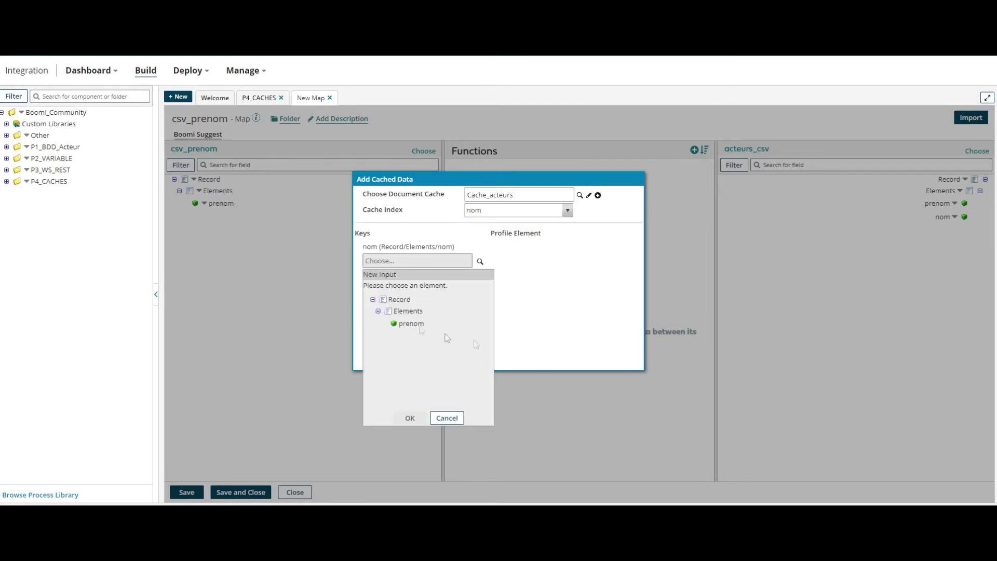
left_click(550, 298)
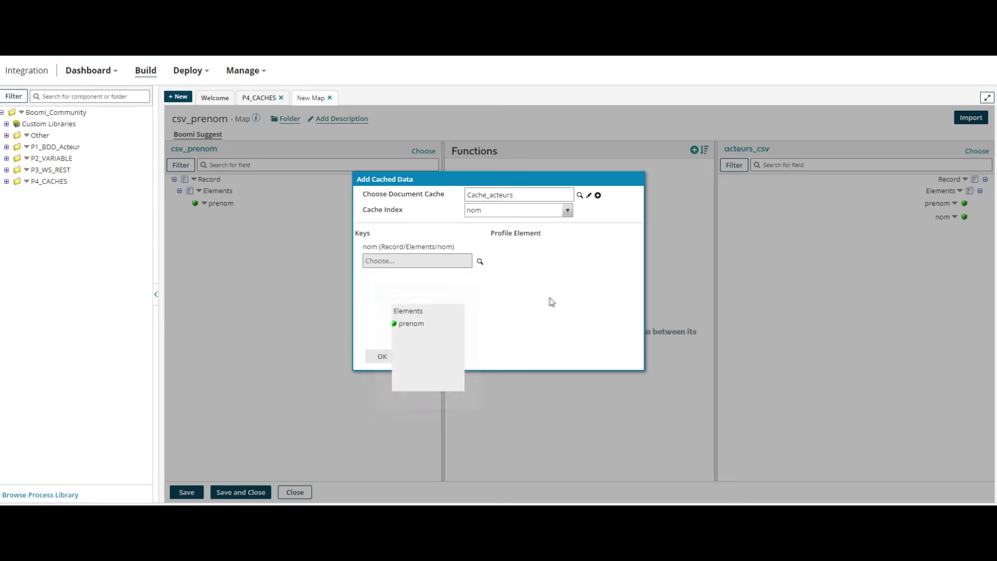
left_click(420, 357)
Step: Save and close the csv_prenom map, accept it in the Map shape, and connect uniquement le prénom to that shape
left_click(228, 496)
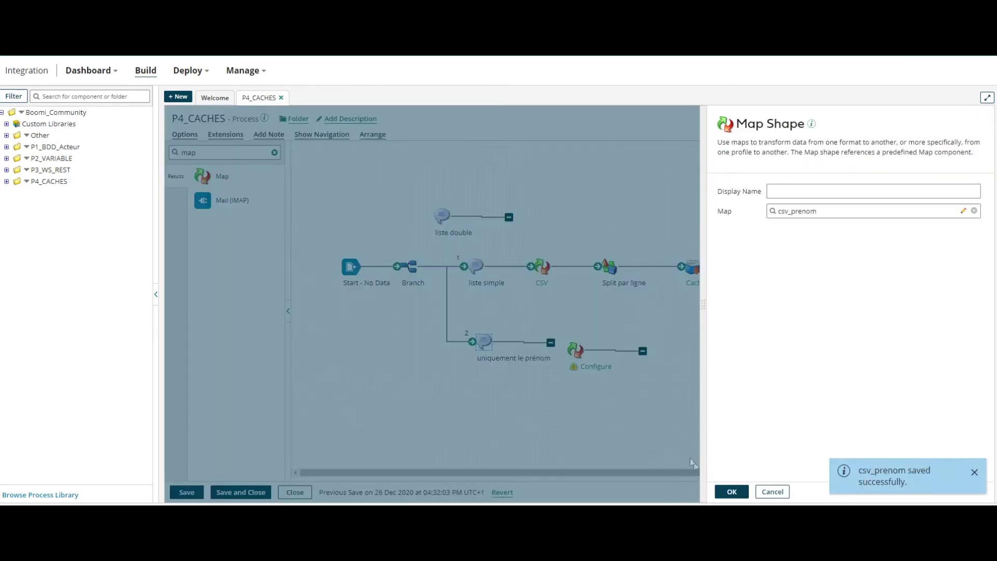
left_click(727, 490)
left_click(567, 350)
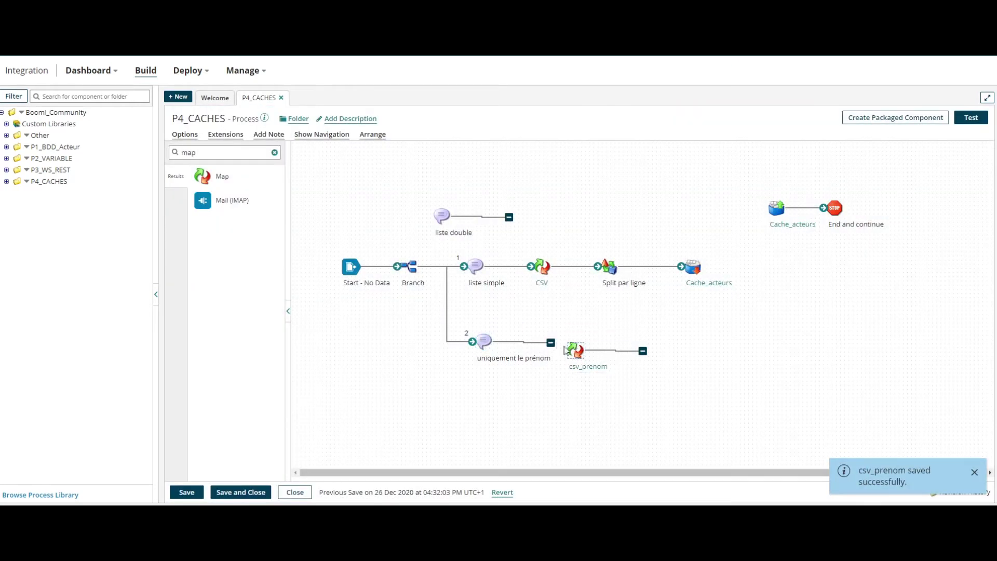
left_click_drag(552, 343, 574, 351)
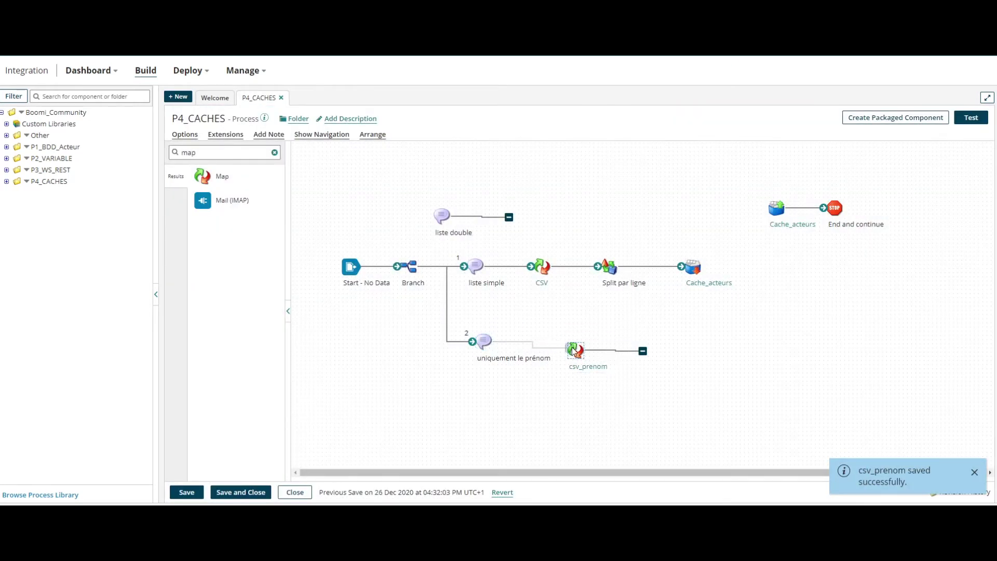
Step: Add an index named prenom to the Cache_acteurs document cache, keyed on the prenom profile element, and save the cache
left_click(708, 283)
left_click(251, 214)
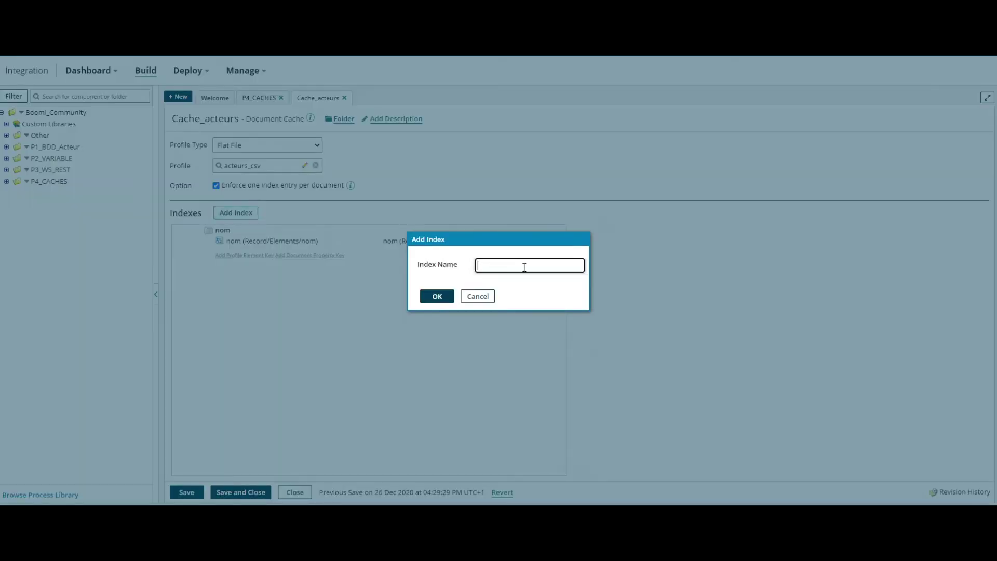
left_click(441, 296)
left_click(250, 290)
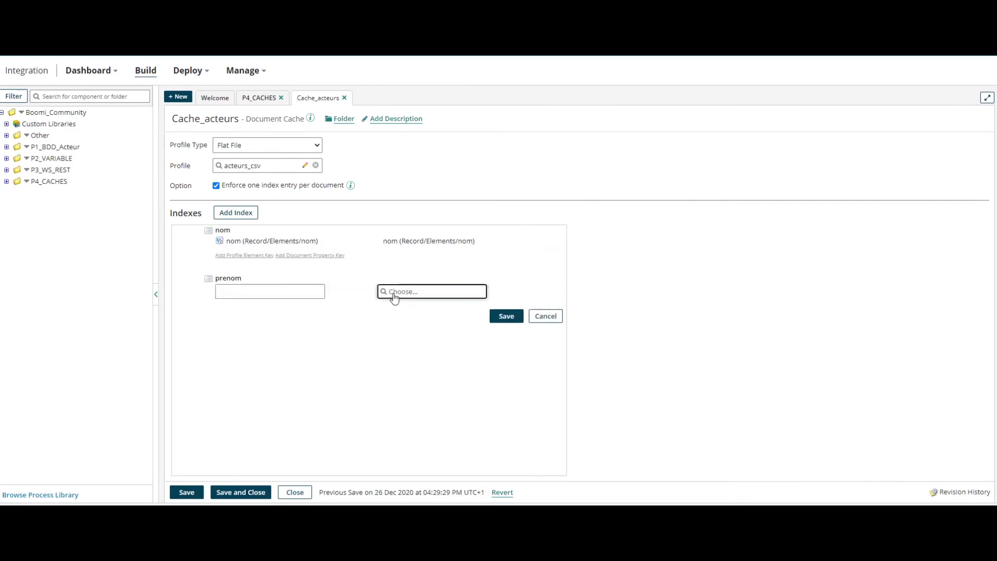
left_click(394, 293)
left_click(392, 341)
left_click(425, 354)
left_click(426, 450)
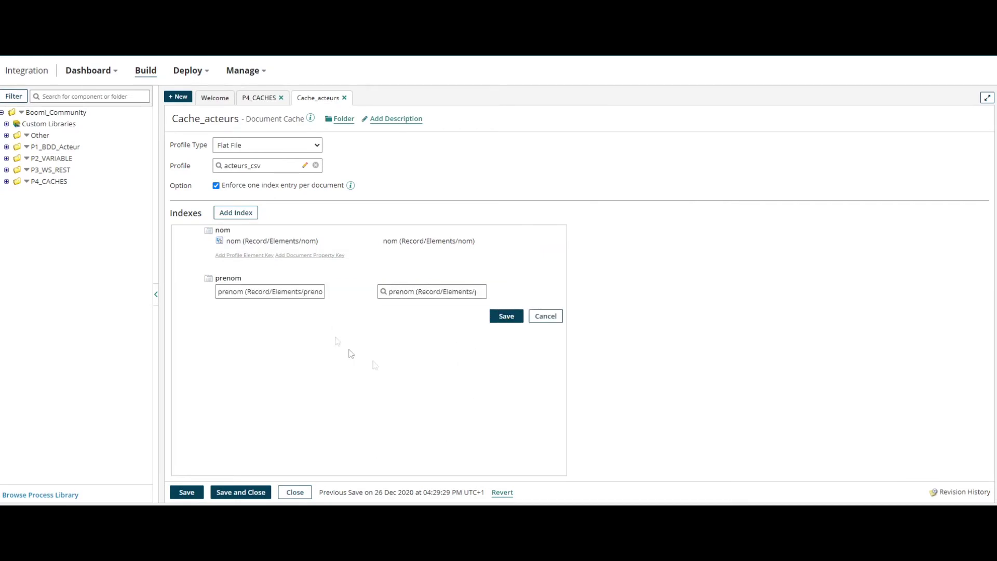
left_click(503, 318)
left_click(238, 491)
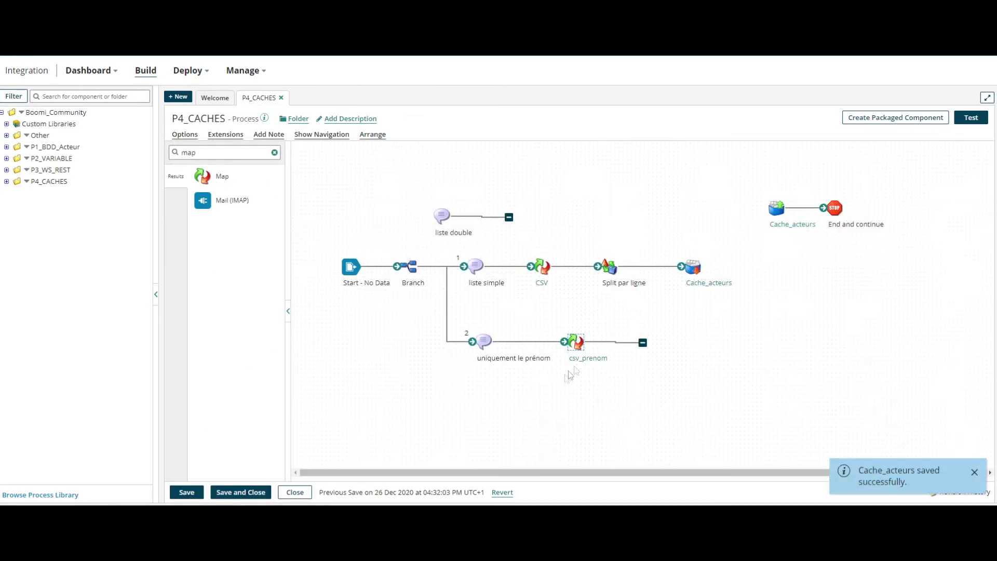
Step: Paste a copy of the Stop shape after the csv_prenom map shape and connect the map to it
left_click(837, 185)
left_click(660, 340)
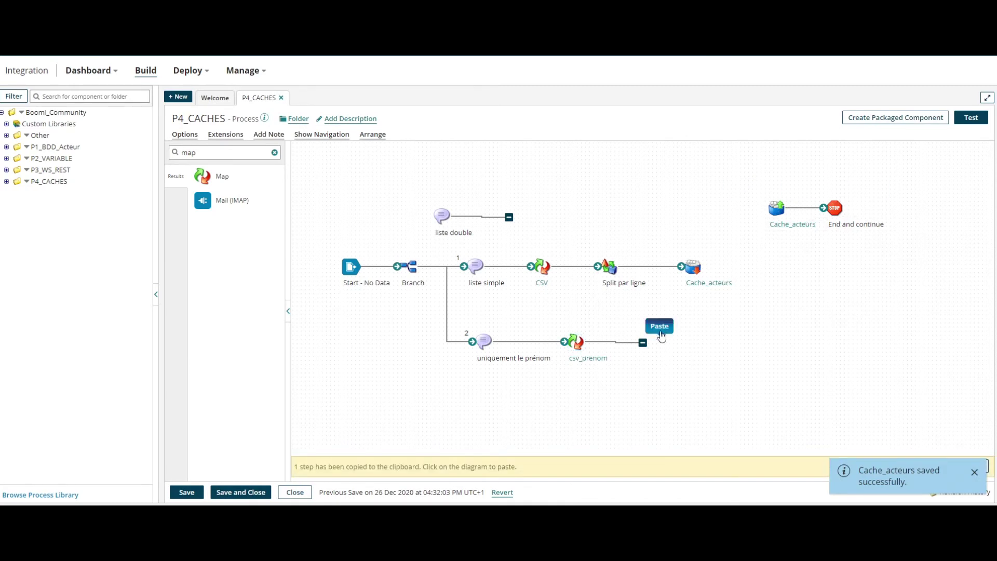
left_click(660, 331)
left_click_drag(643, 342, 665, 343)
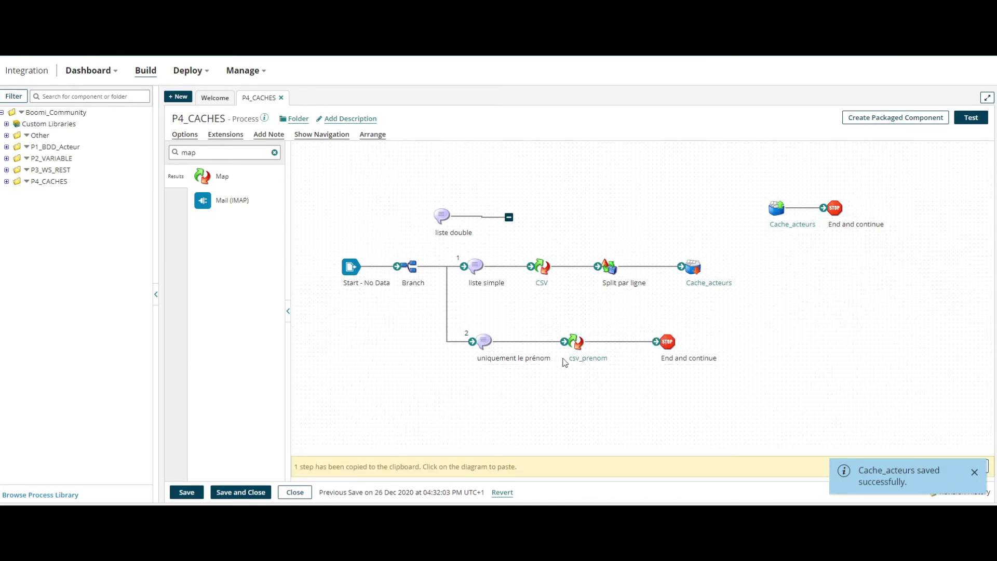
Step: Open the csv_prenom map and map the source prenom element to prenom in the acteurs_csv destination
left_click(588, 358)
left_click(179, 190)
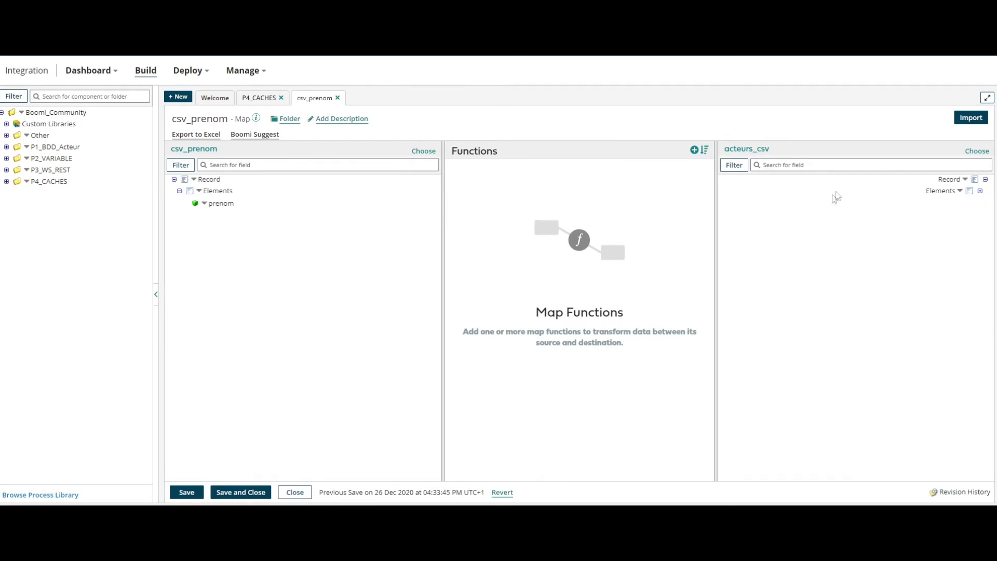
left_click(980, 191)
left_click_drag(211, 205, 937, 203)
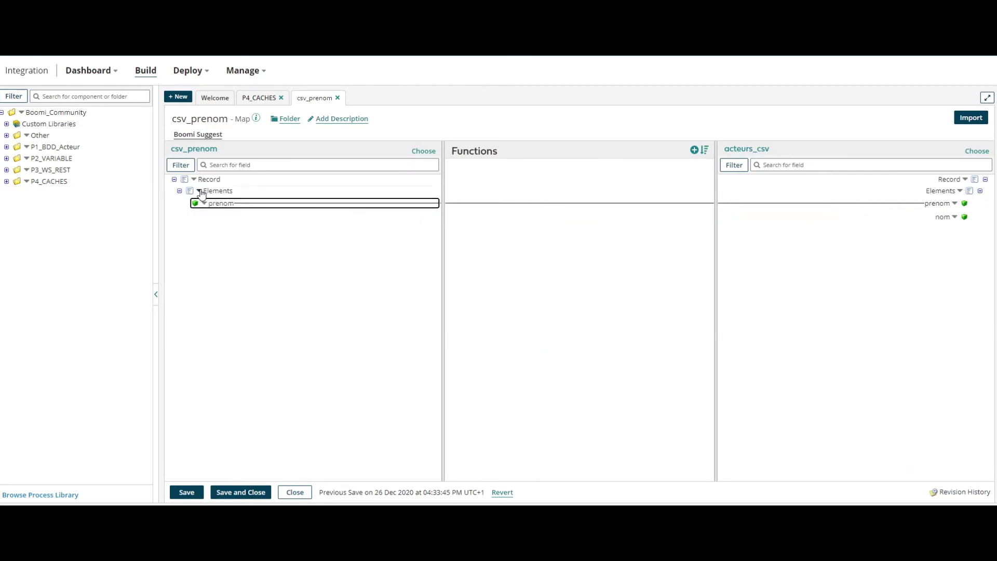
Step: Add cached data from Cache_acteurs under the source Elements node, using the prenom index with the source prenom element as its key
left_click(199, 191)
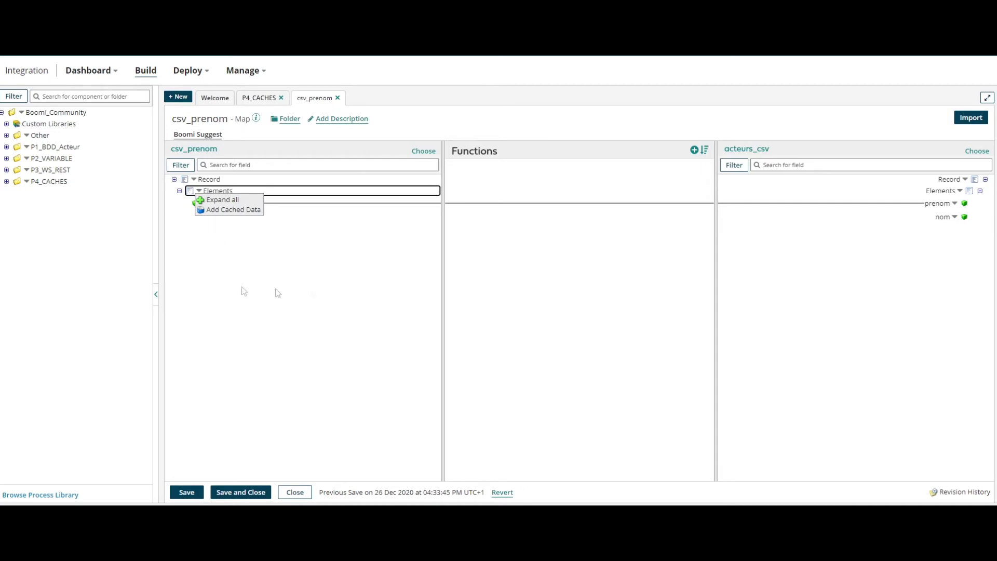
left_click(239, 210)
left_click(580, 195)
left_click(480, 231)
left_click(508, 245)
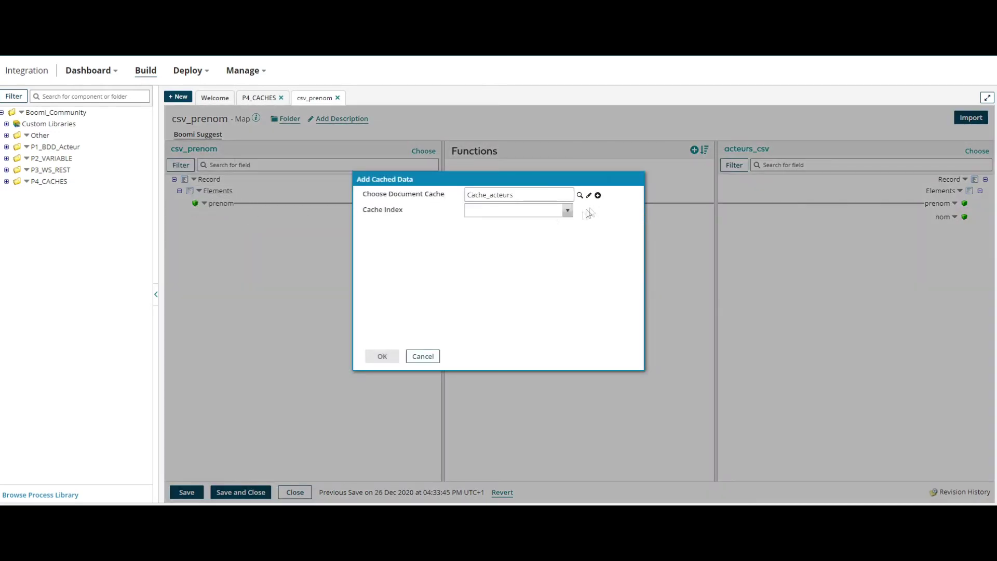
left_click(567, 211)
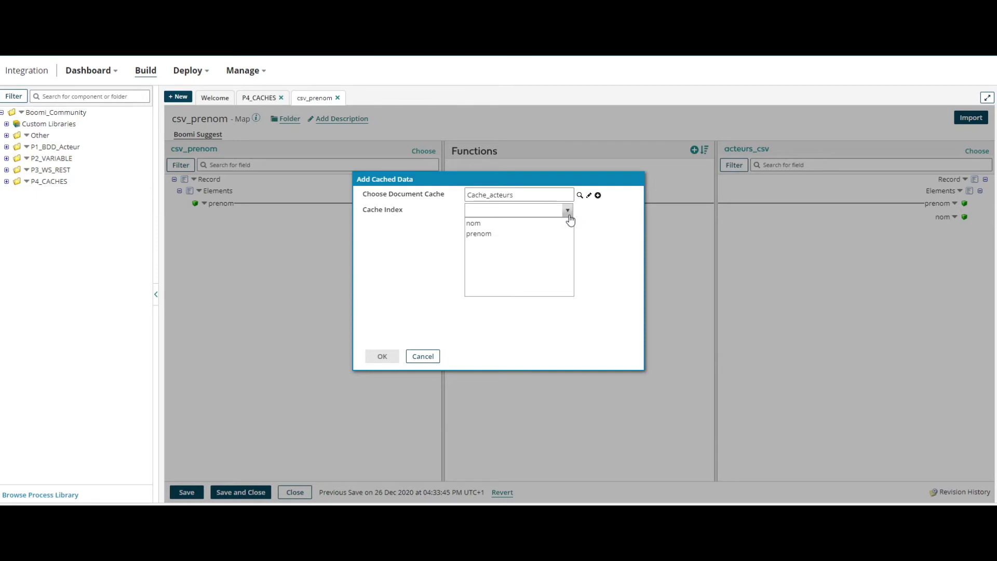
left_click(486, 234)
left_click(478, 260)
left_click(378, 311)
left_click(411, 324)
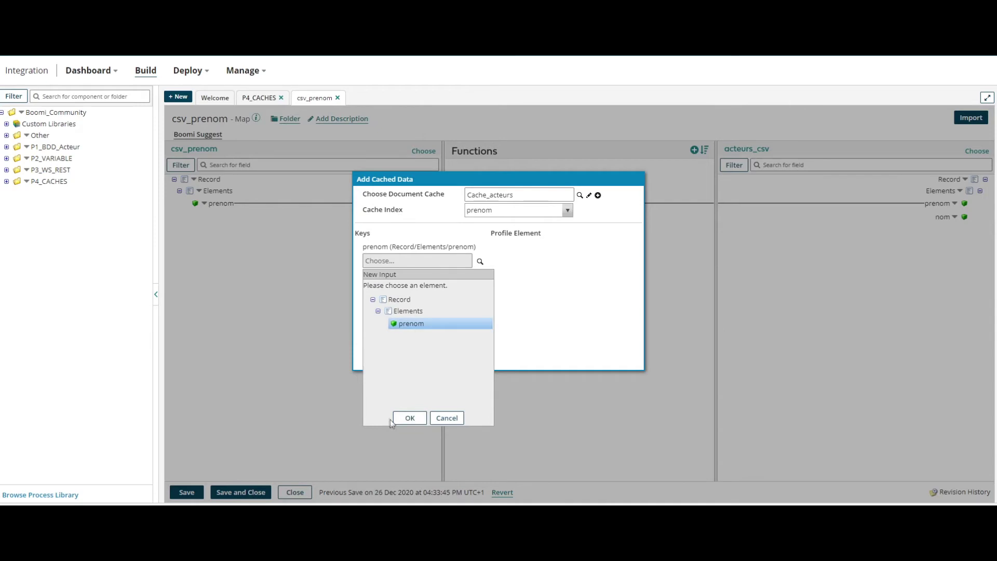
left_click(410, 418)
left_click(381, 357)
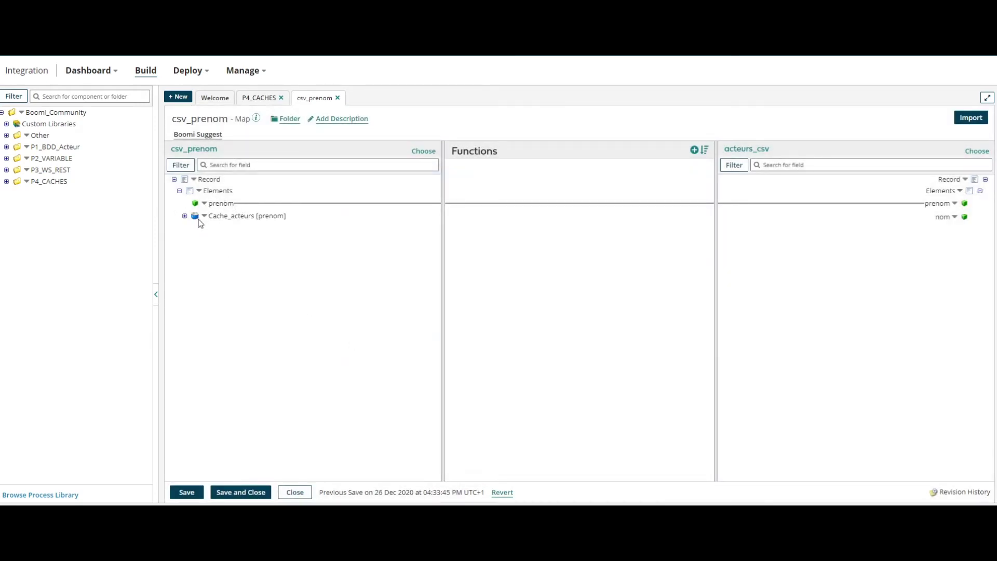
Step: Map the nom element from the Cache_acteurs cached data to nom in the acteurs_csv destination and save the map and process
left_click(184, 215)
left_click(190, 228)
left_click(195, 238)
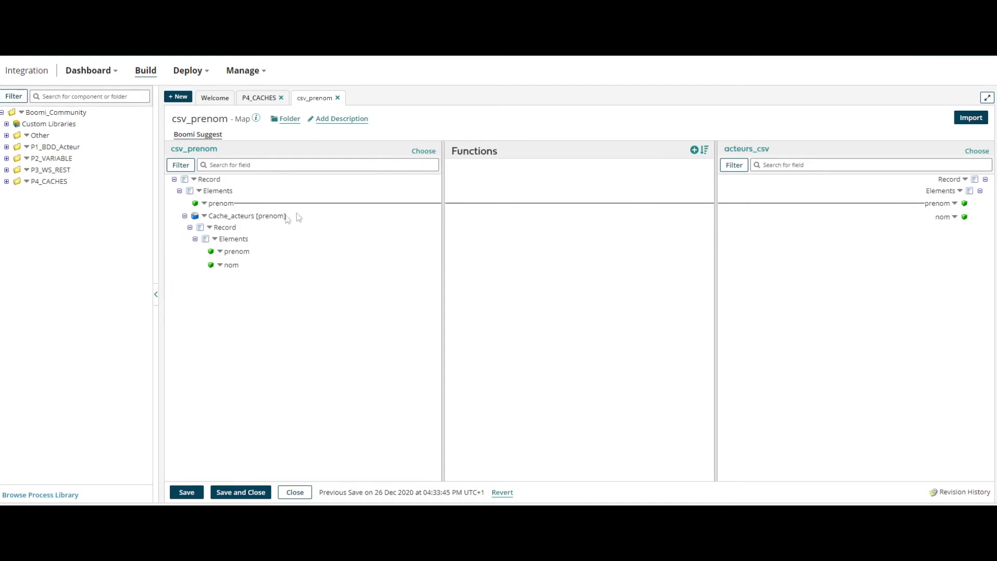
mouse_move(227, 270)
left_mouse_down()
mouse_move(705, 274)
mouse_move(943, 216)
left_mouse_up()
left_click(270, 491)
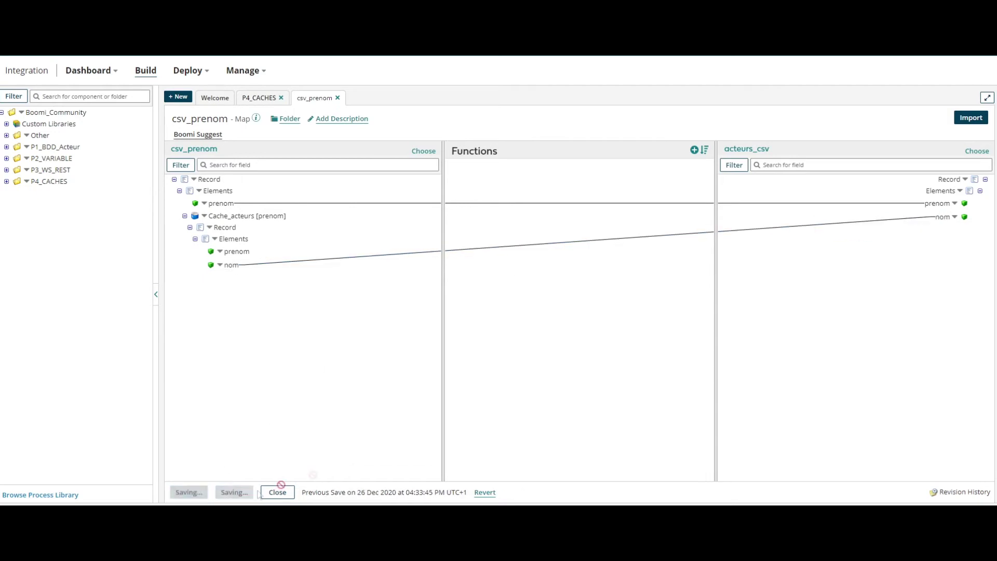
left_click(185, 491)
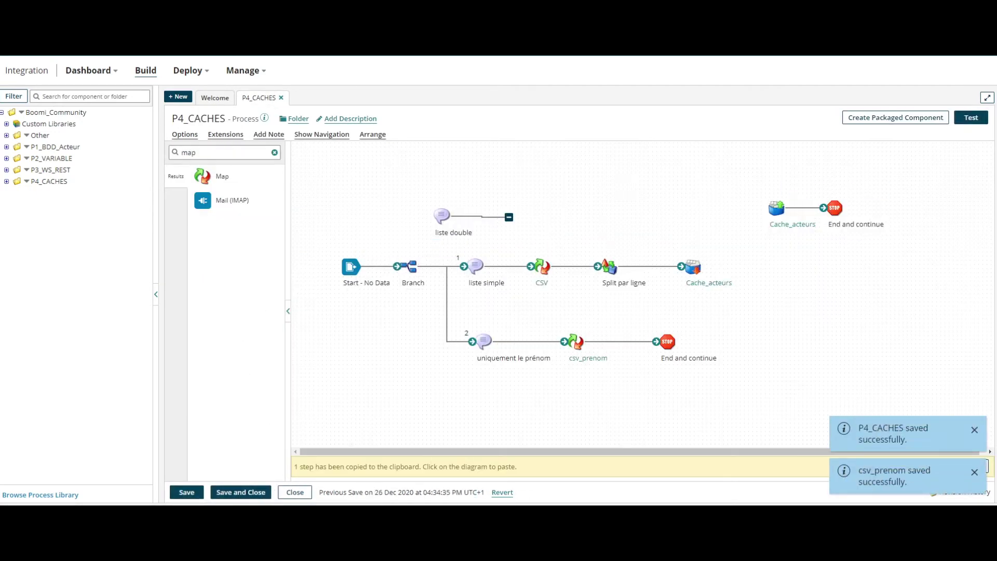
Step: Run a test of P4_CACHES and open the source document received by the End and continue shape
left_click(971, 117)
left_click(300, 181)
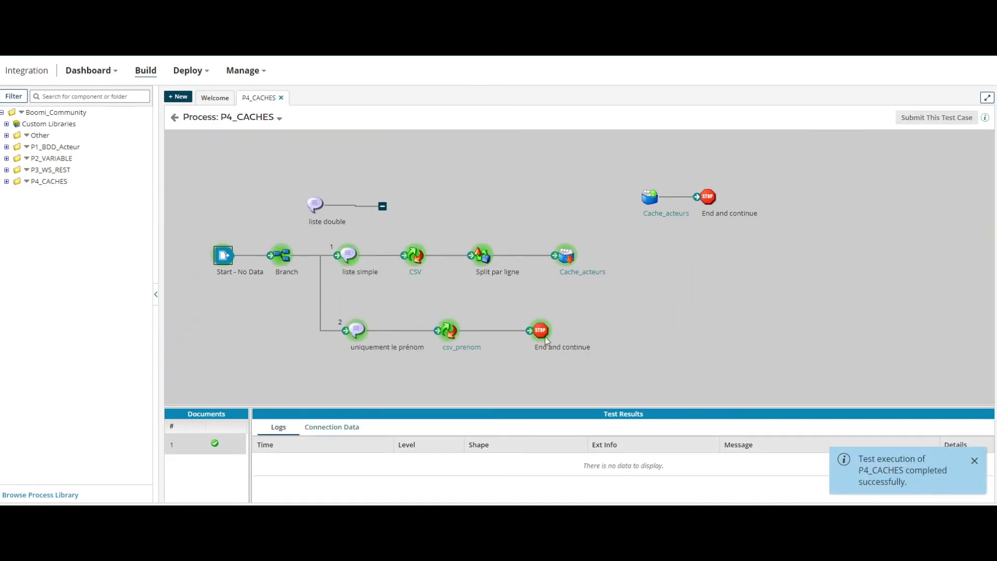
left_click(359, 432)
left_click(260, 462)
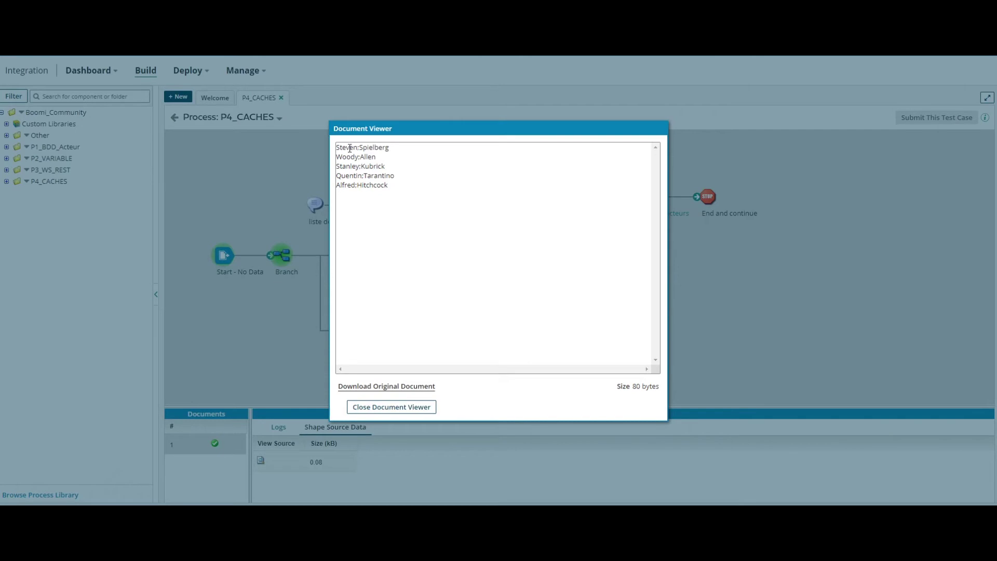
Step: Check the first name and last name pairs in the output document, and return to the process canvas
double_click(349, 148)
double_click(373, 147)
left_click_drag(337, 185, 356, 185)
left_click(341, 176)
double_click(348, 157)
double_click(368, 157)
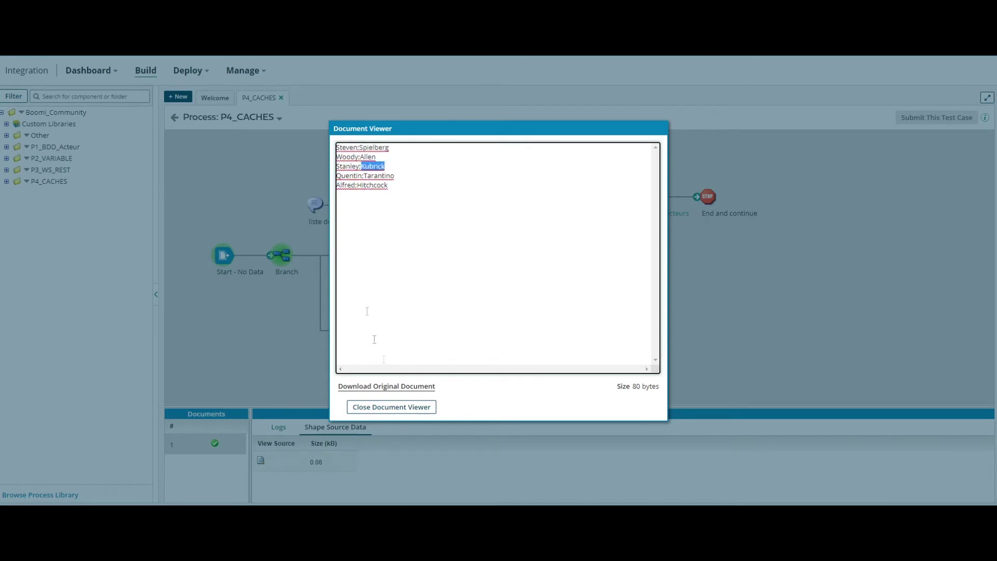
left_click(405, 407)
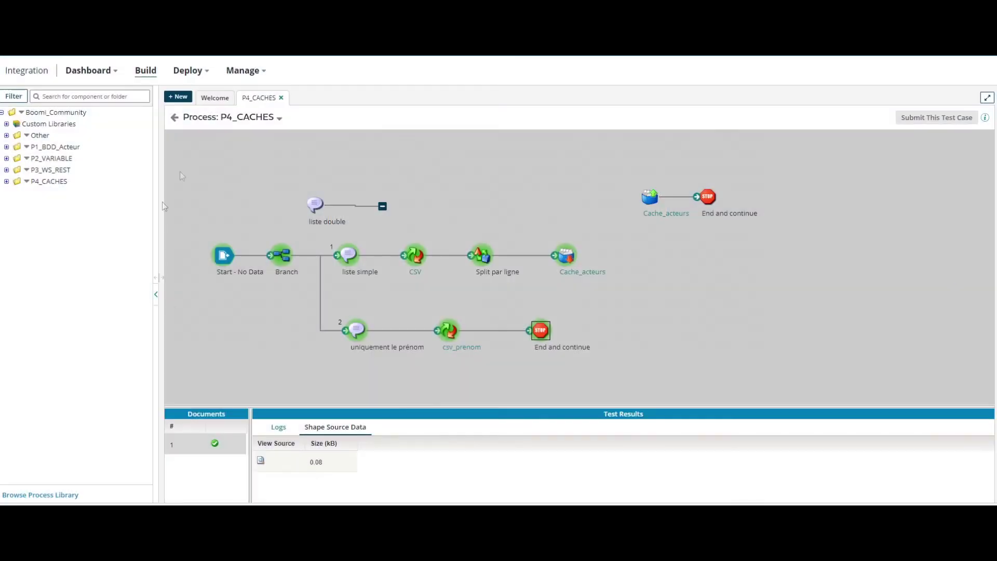
left_click(174, 117)
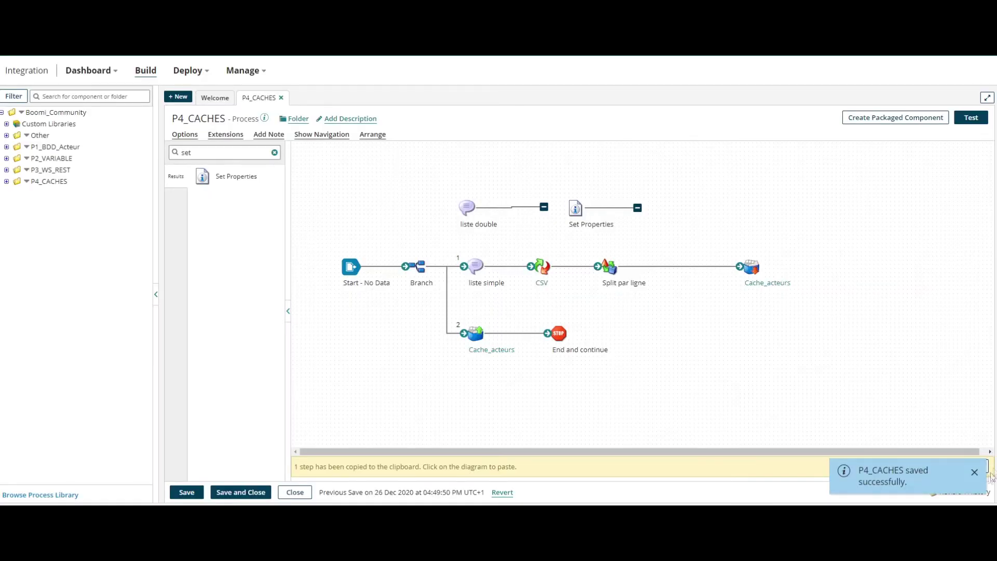
Step: Dismiss the save and clipboard notices and disconnect Split par ligne from the Cache_acteurs shape that fills the cache
left_click(974, 472)
left_click(986, 466)
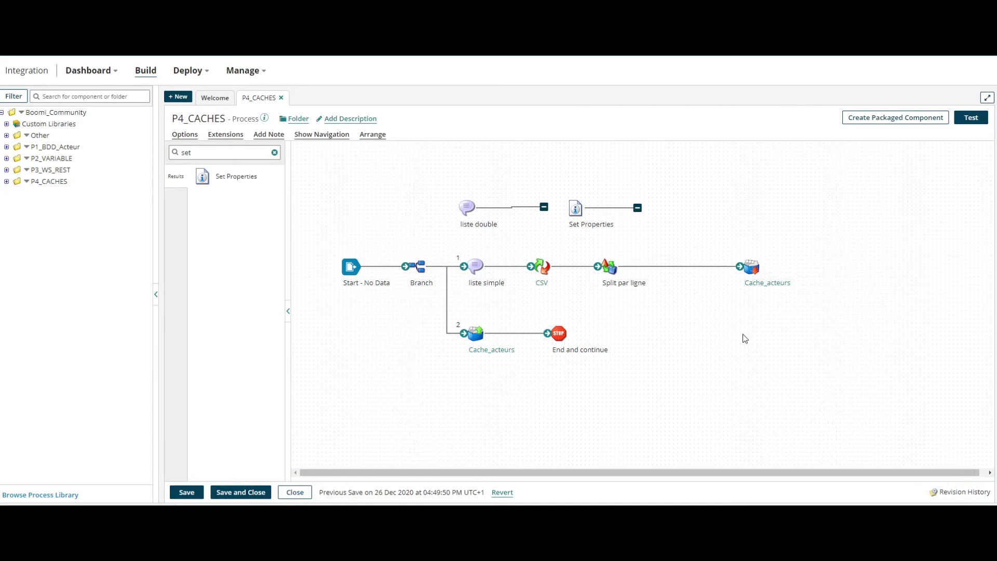
left_click_drag(742, 266, 705, 266)
Step: Check the retrieval setting of the branch 2 Cache_acteurs shape, test the process with nothing cached, and return to the canvas
left_click(476, 335)
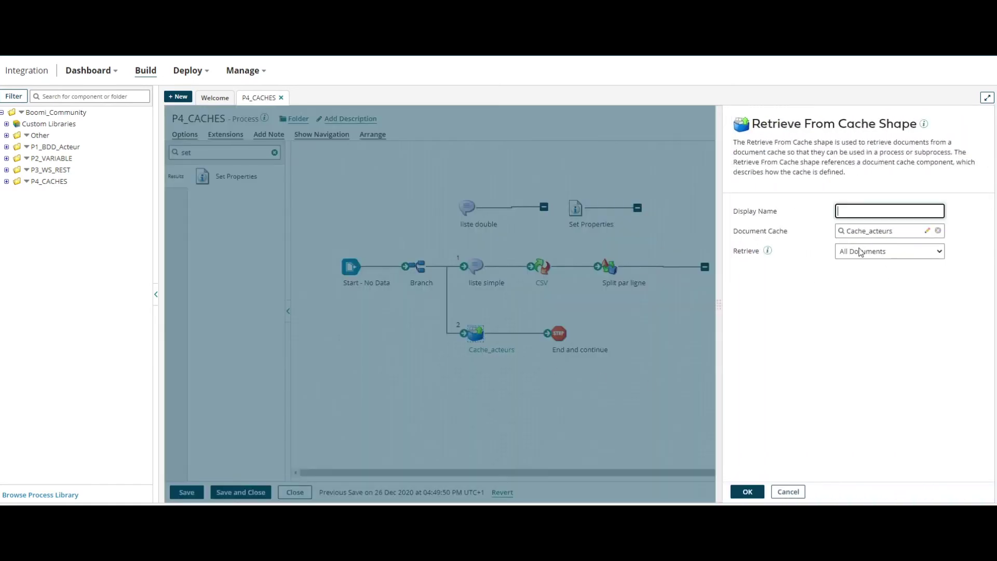
left_click(748, 491)
left_click(969, 119)
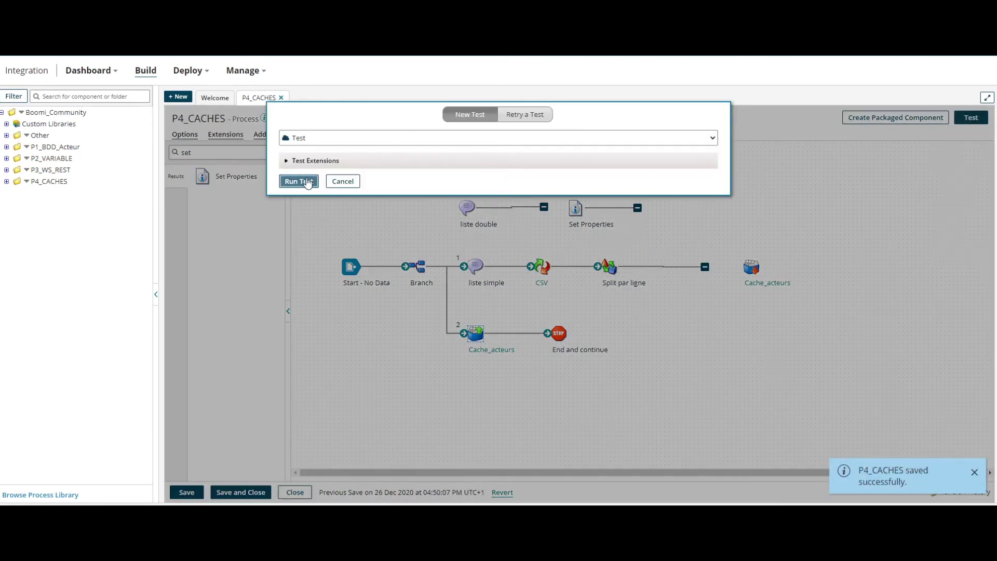
left_click(306, 180)
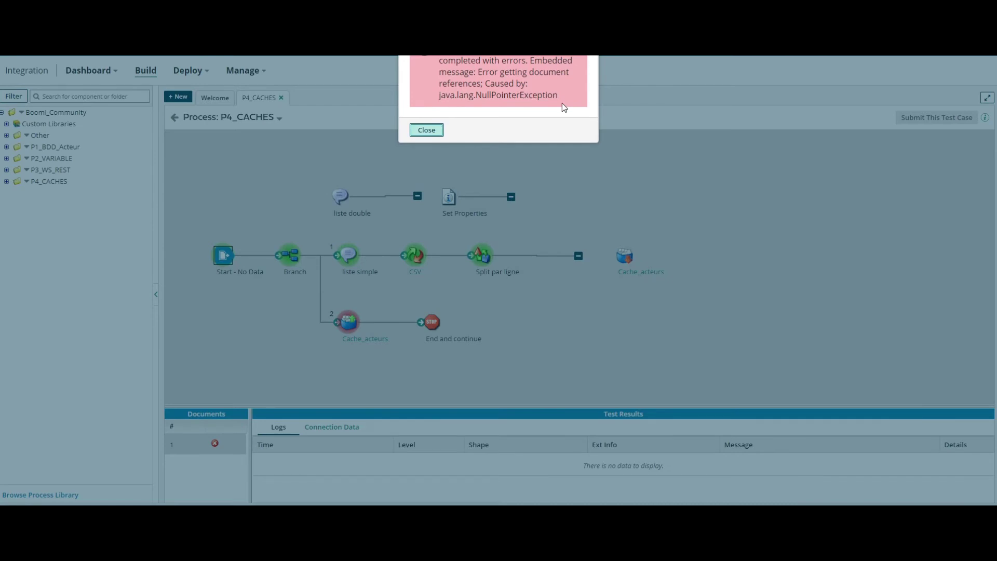
left_click(427, 131)
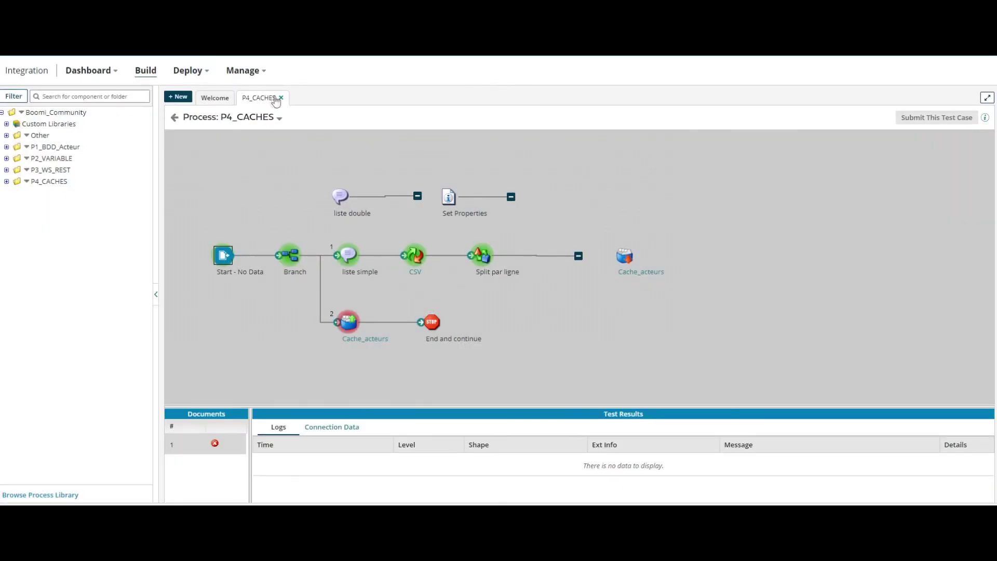
left_click(175, 118)
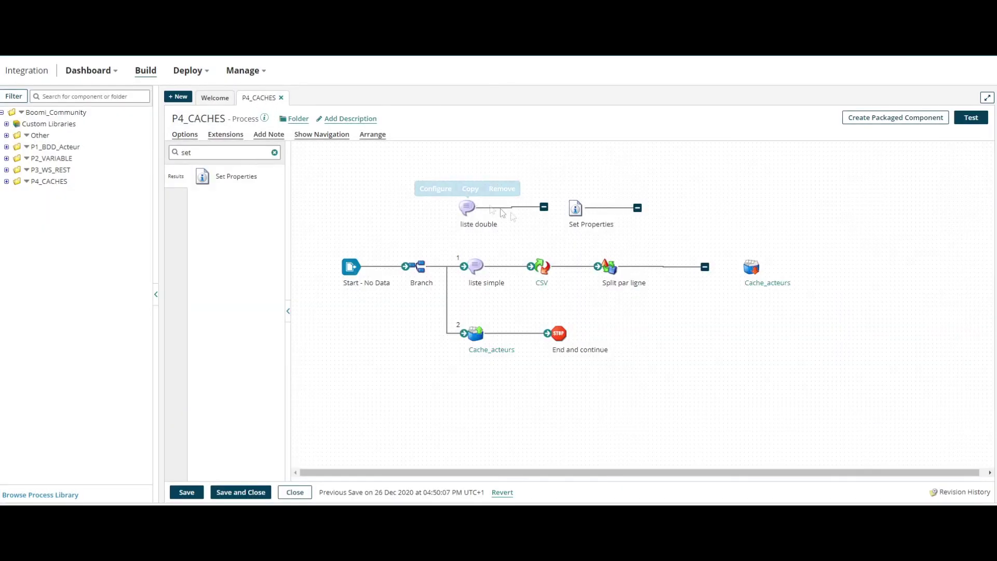
Step: Review the test_empty property in the Set Properties shape and insert the shape between Split par ligne and Cache_acteurs
mouse_move(573, 210)
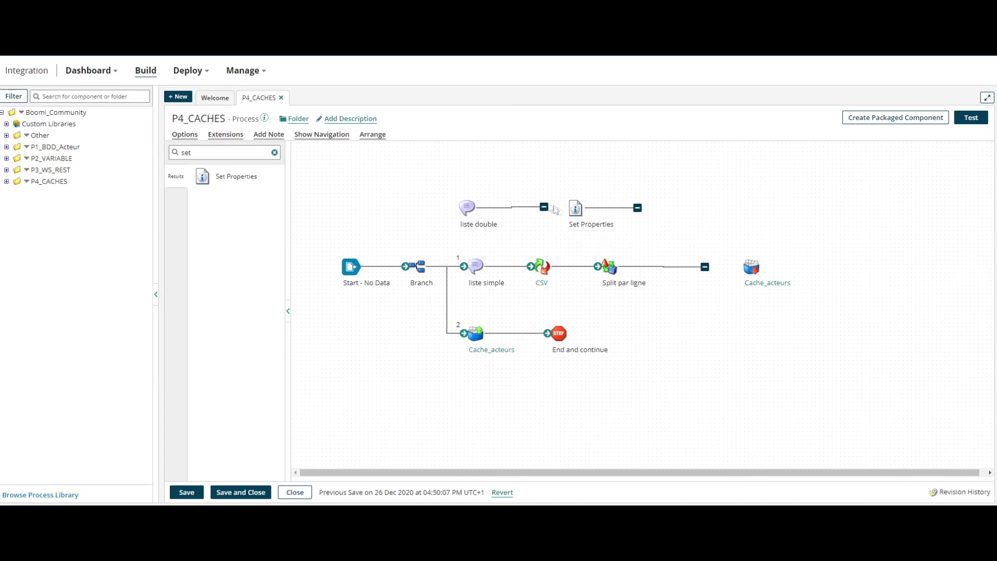
left_click(576, 209)
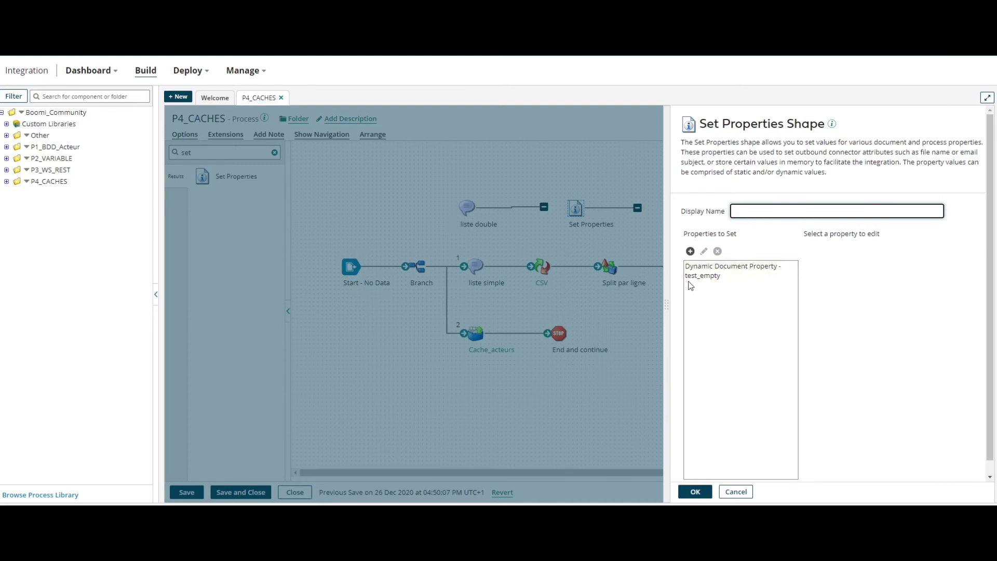
left_click(738, 272)
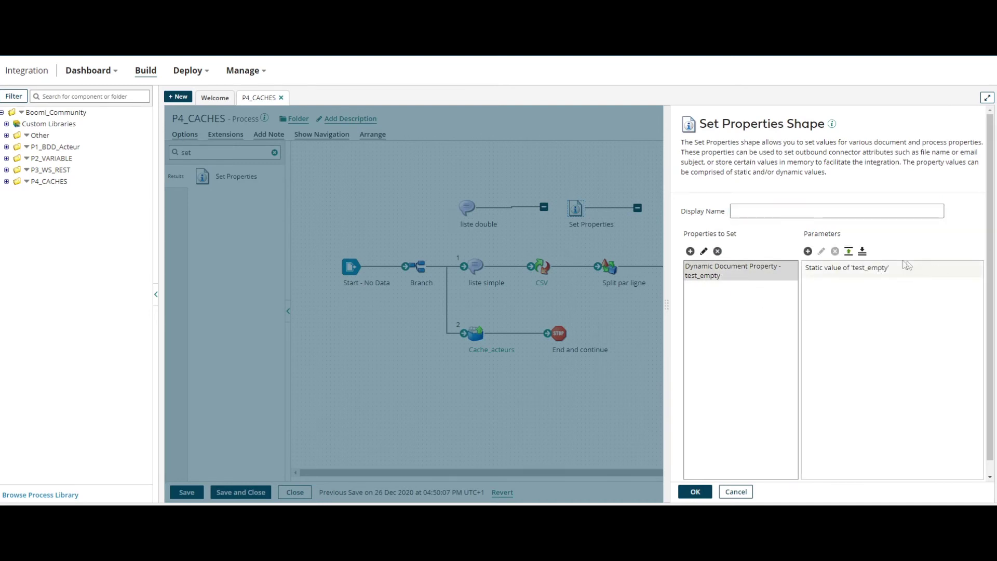
left_click(736, 491)
mouse_move(575, 209)
left_click_drag(576, 209, 678, 267)
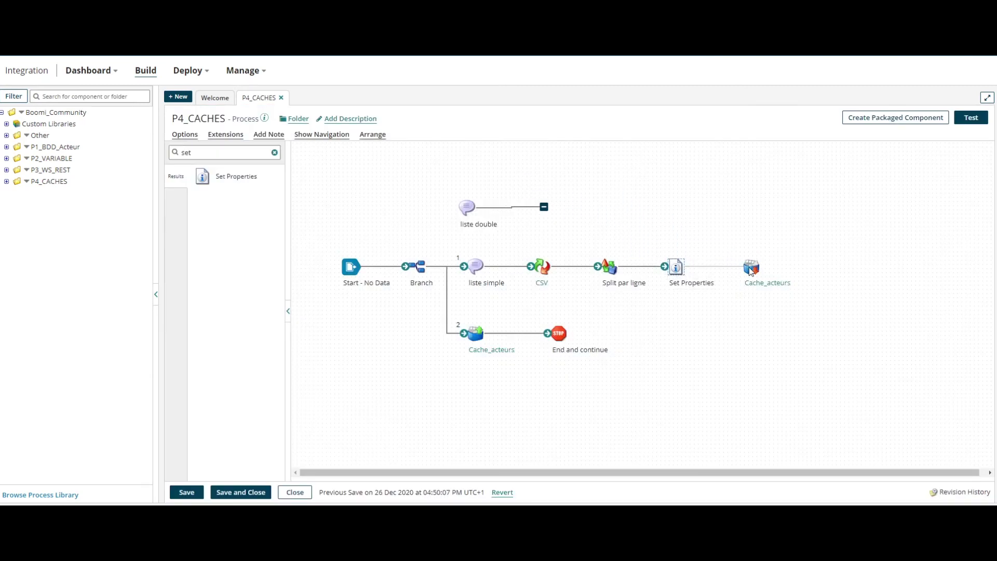
Step: Examine the test_empty index and its dynamic document property key in the Cache_acteurs document cache
left_click(760, 287)
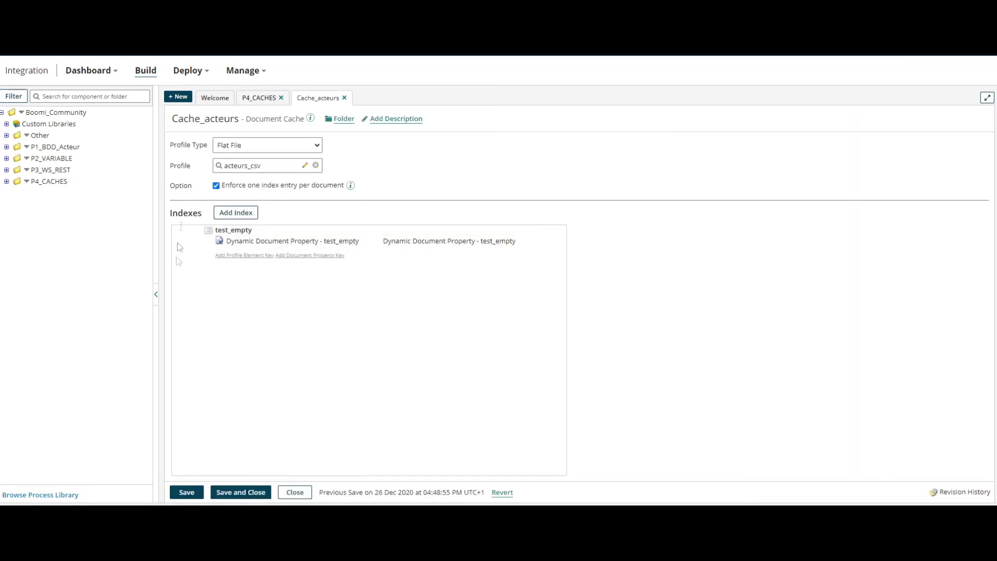
left_click_drag(219, 234, 253, 232)
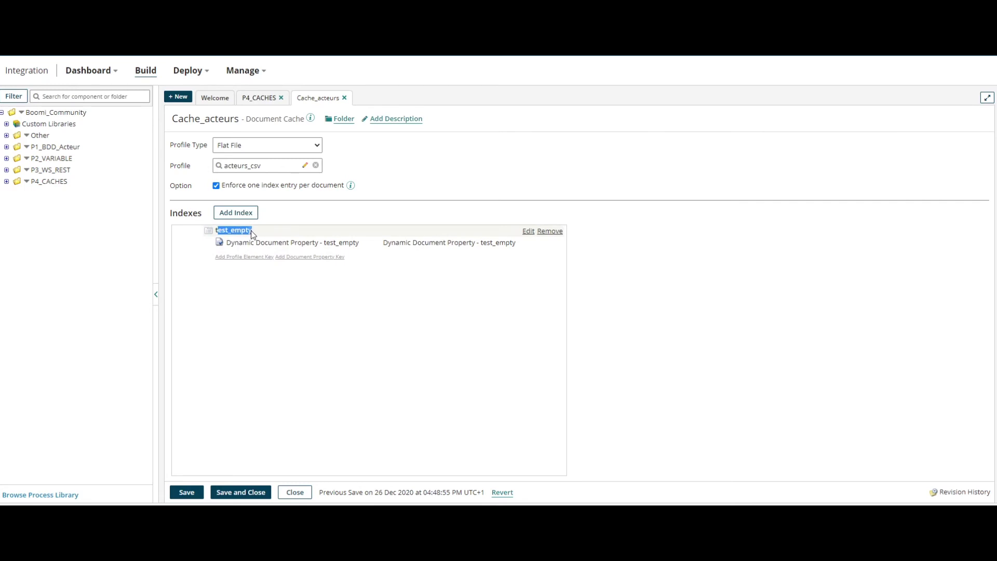
left_click_drag(323, 241, 360, 250)
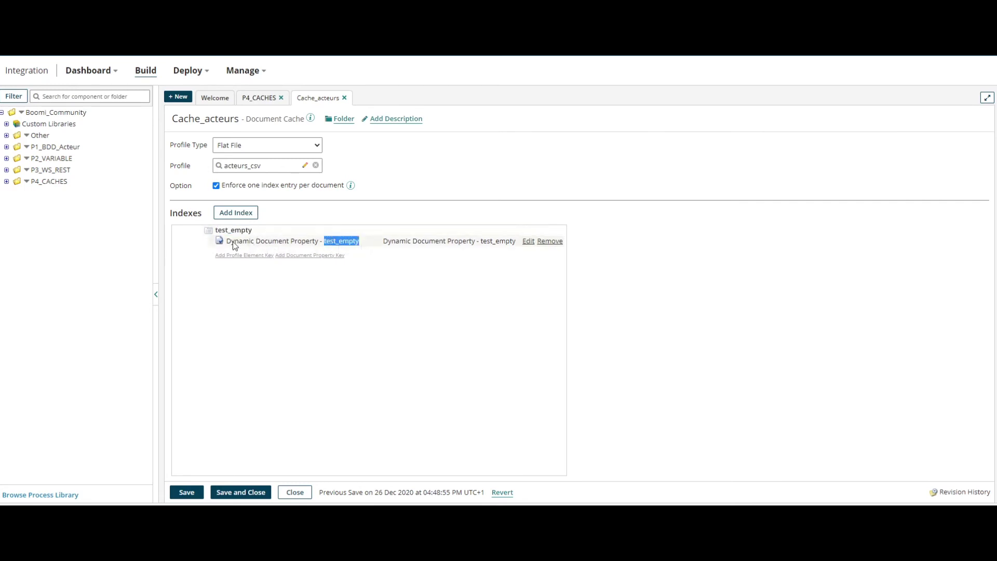
left_click(240, 492)
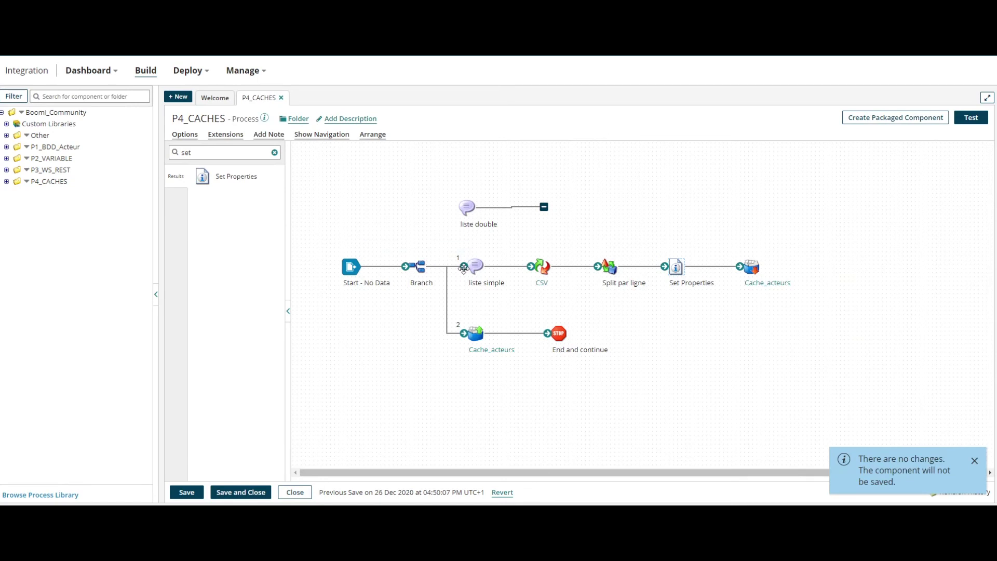
Step: Route branch 1 directly to Set Properties and Cache_acteurs, bypassing the liste simple, CSV and Split par ligne shapes
left_click_drag(465, 250, 483, 264)
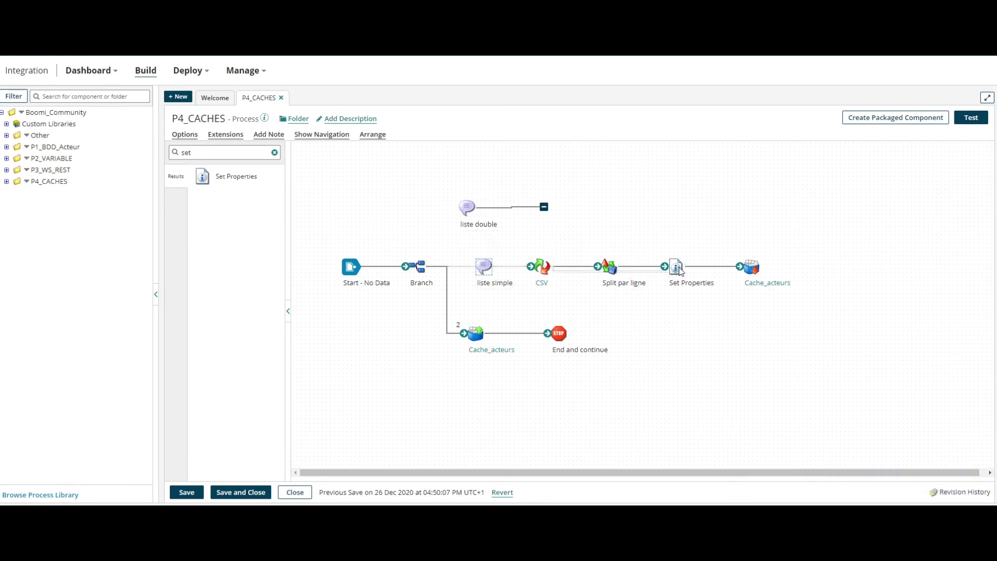
left_click_drag(675, 266, 674, 234)
left_click_drag(483, 265, 552, 285)
left_click_drag(613, 268, 623, 285)
left_click_drag(751, 266, 751, 235)
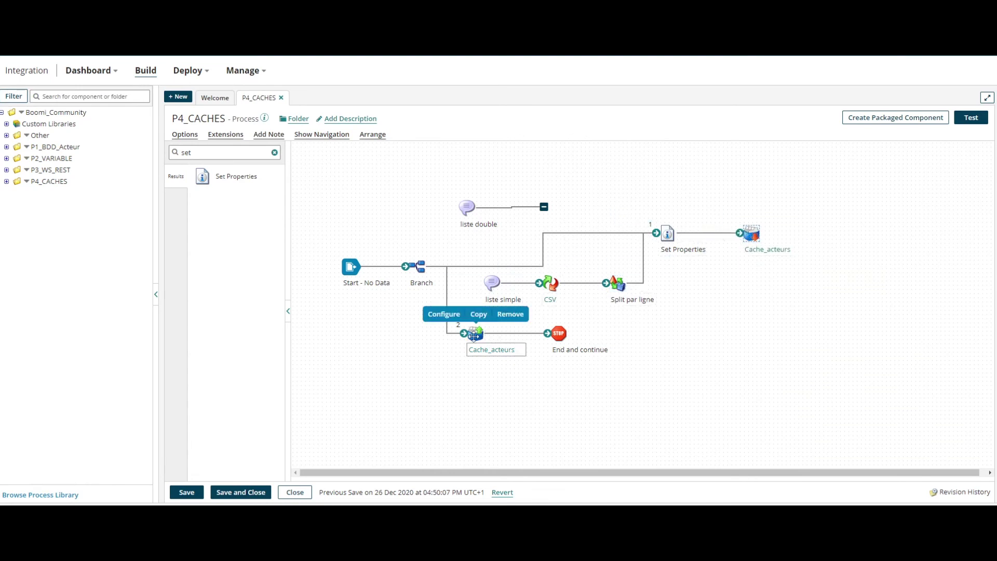
Step: Make the branch 2 Cache_acteurs shape retrieve by the test_empty index with the static value test_empty, and save the process
left_click(476, 334)
left_click(896, 251)
left_click(857, 272)
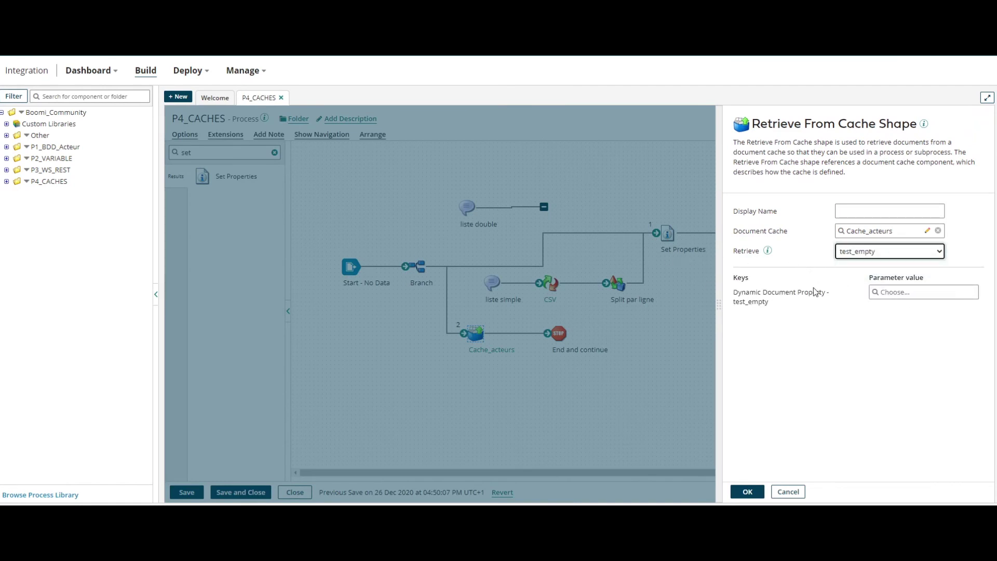
left_click(904, 291)
left_click(551, 160)
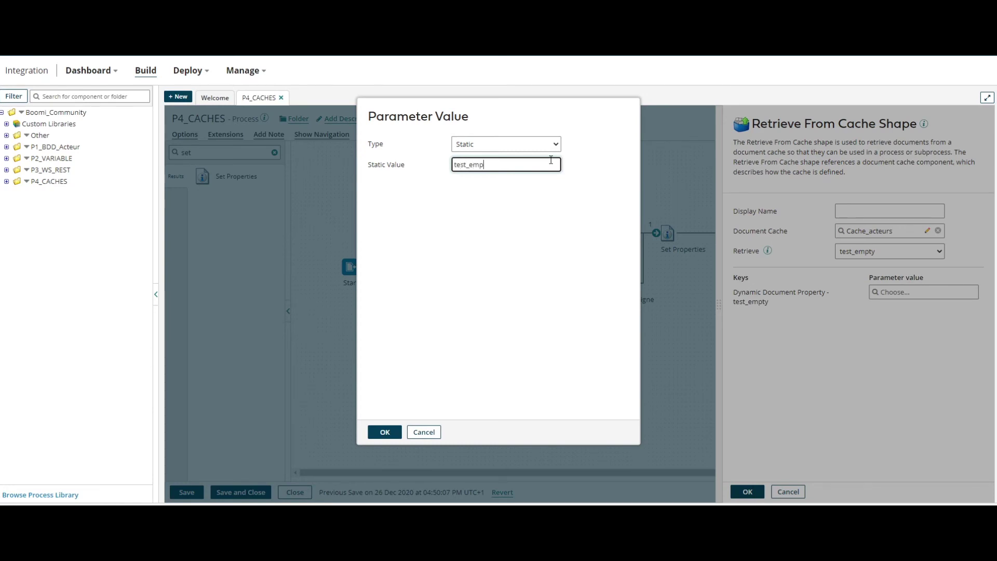
left_click(385, 431)
left_click(747, 491)
left_click(186, 492)
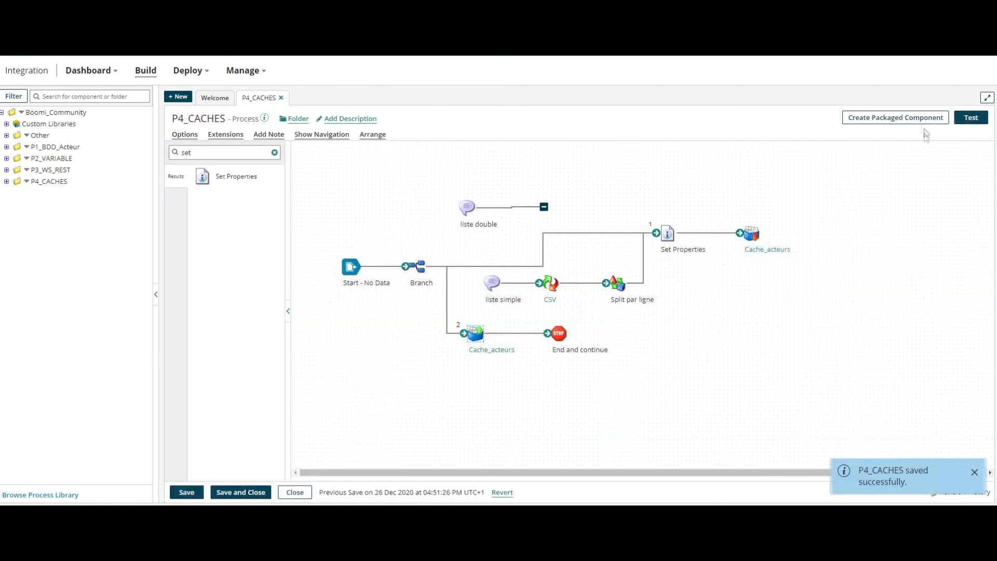
Step: Test the process and inspect the source data reaching the branch 2 Cache_acteurs and End and continue shapes
left_click(971, 118)
left_click(298, 181)
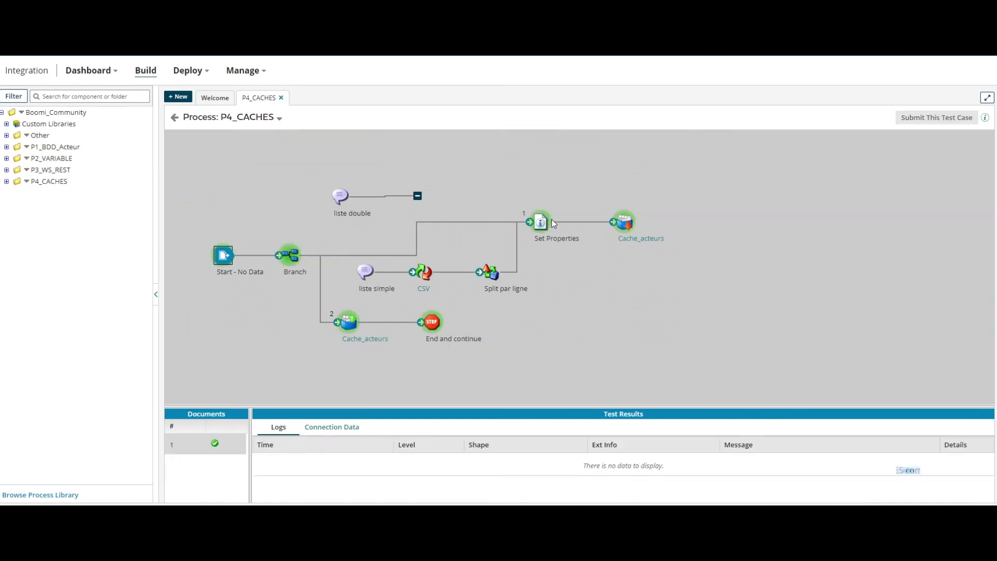
left_click(348, 322)
left_click(431, 321)
left_click(335, 427)
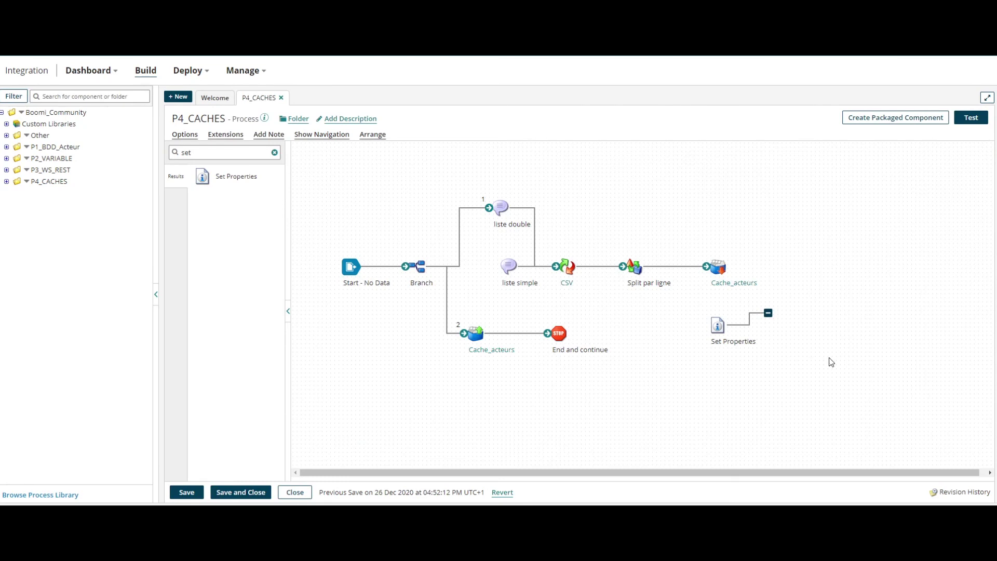
Step: Examine the records in the liste double message, comparing the two Woody;Allen lines
double_click(501, 208)
left_click_drag(824, 285, 741, 237)
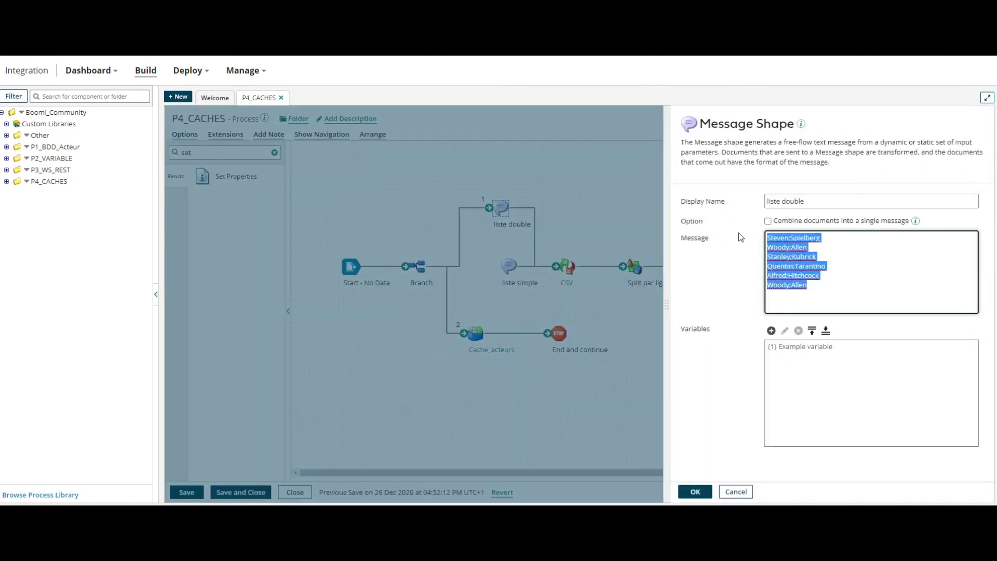
left_click_drag(867, 295, 755, 294)
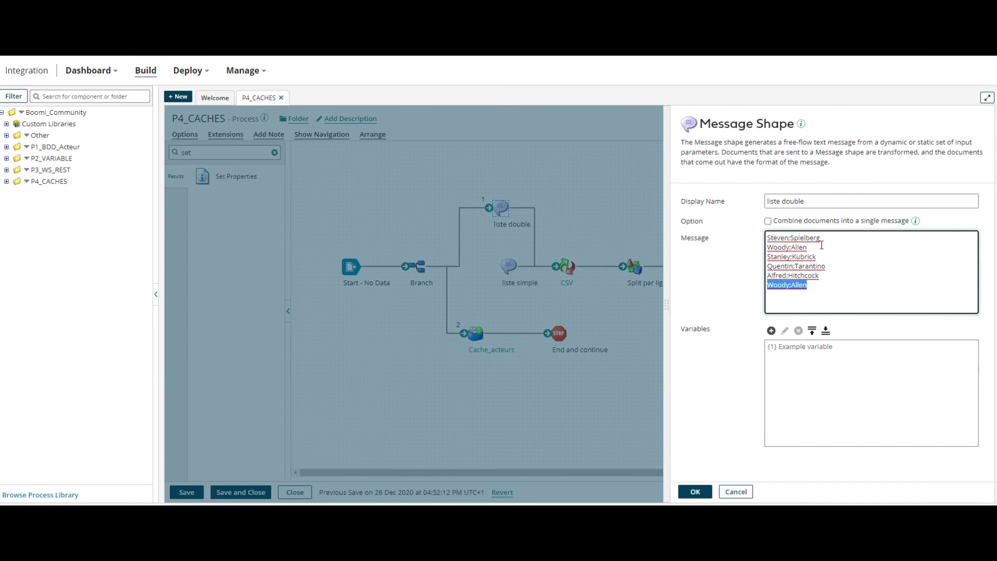
left_click_drag(821, 245, 759, 249)
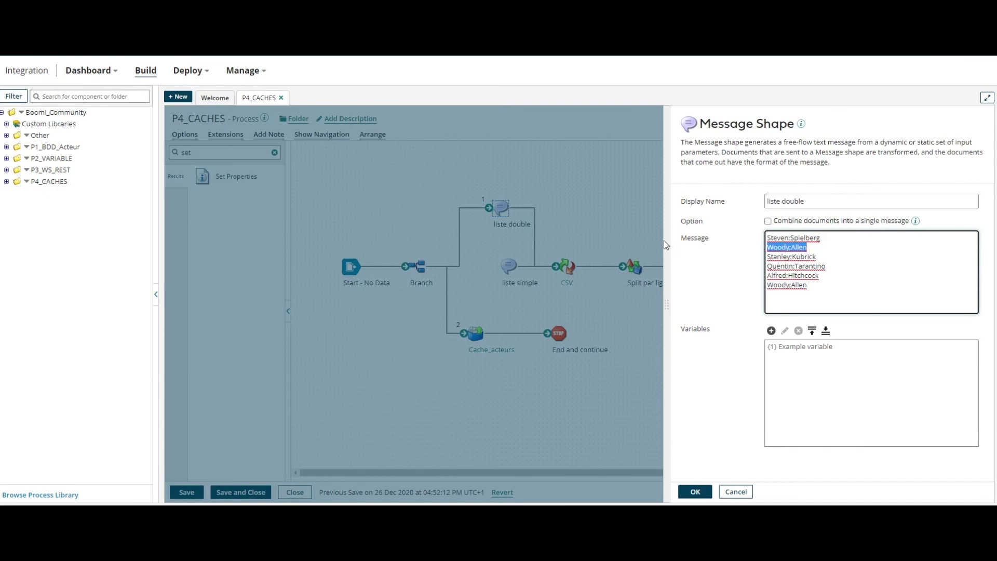
left_click(621, 224)
Step: Examine the prenom element's Enforce Unique setting in the acteurs_csv profile and the prenom and nom mappings in the CSV map
mouse_move(572, 285)
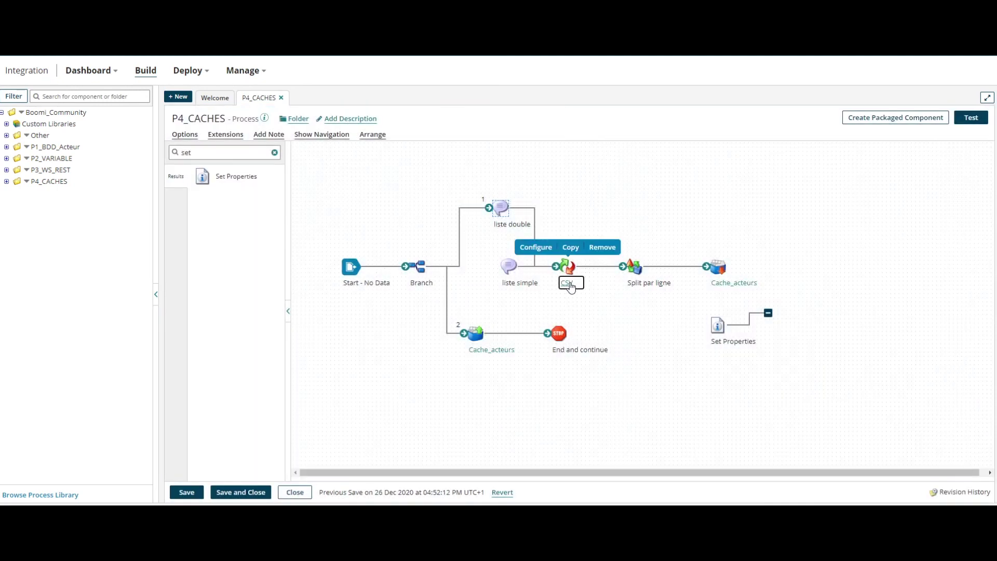
left_click(567, 283)
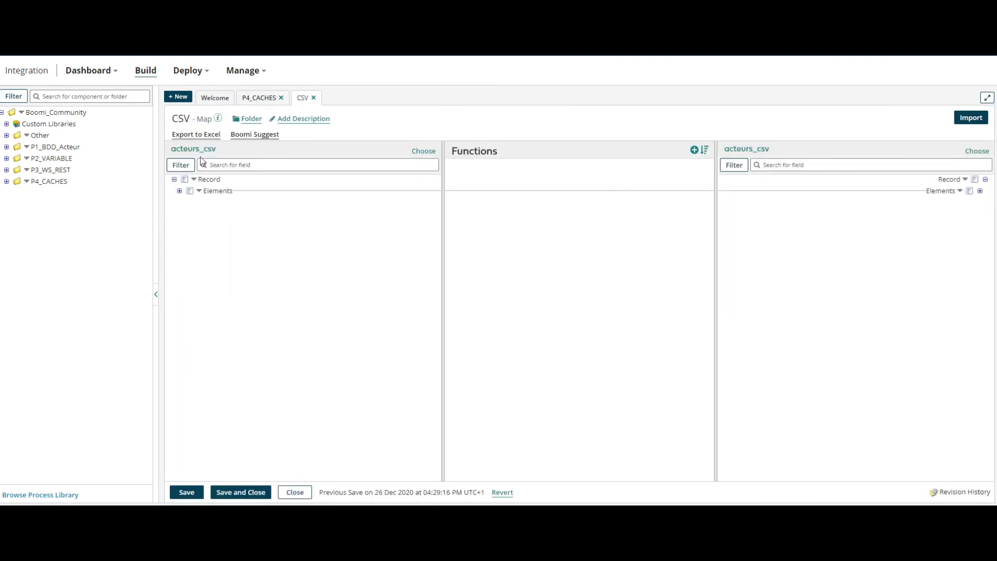
left_click(179, 191)
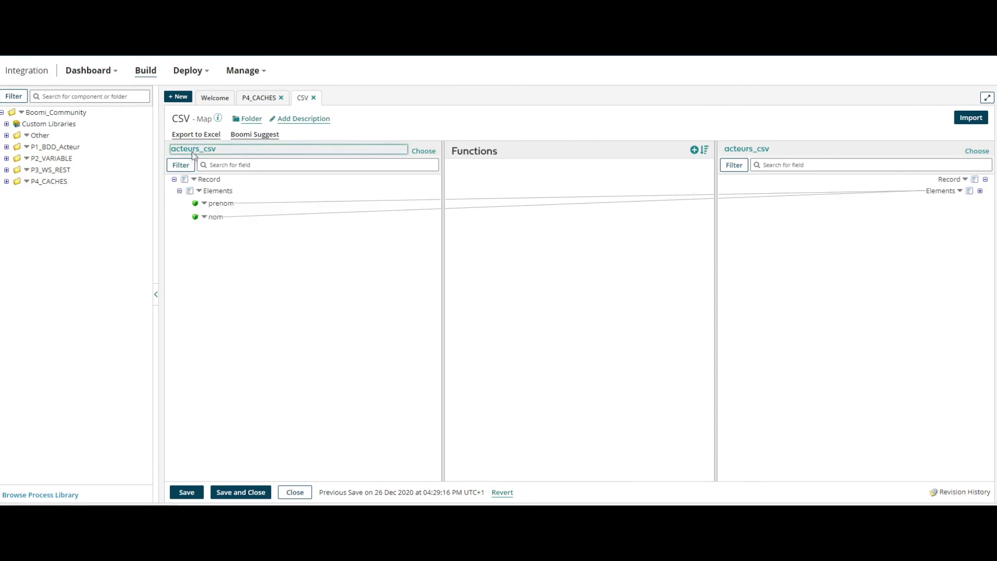
left_click(192, 151)
left_click(179, 168)
left_click(220, 180)
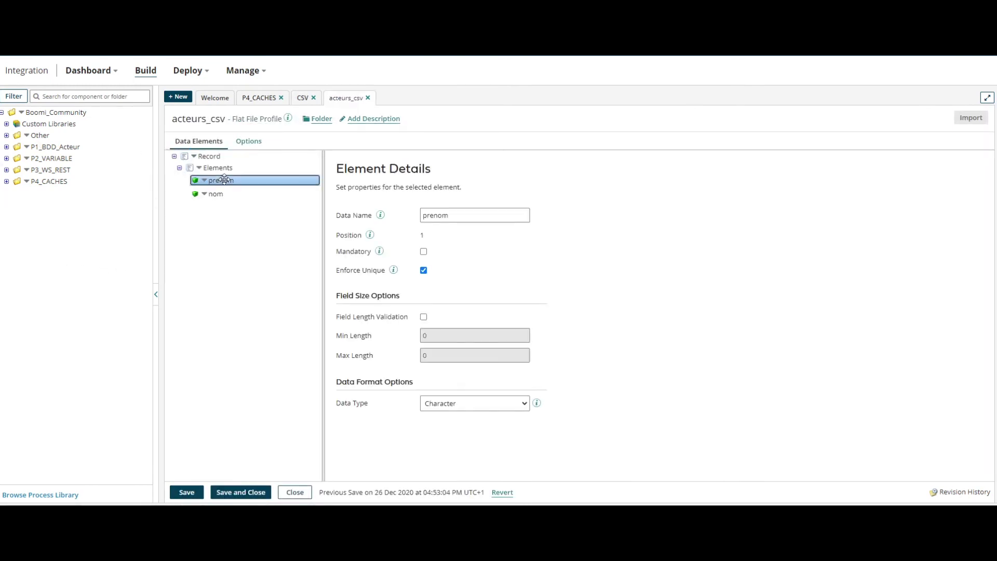
left_click_drag(341, 270, 387, 269)
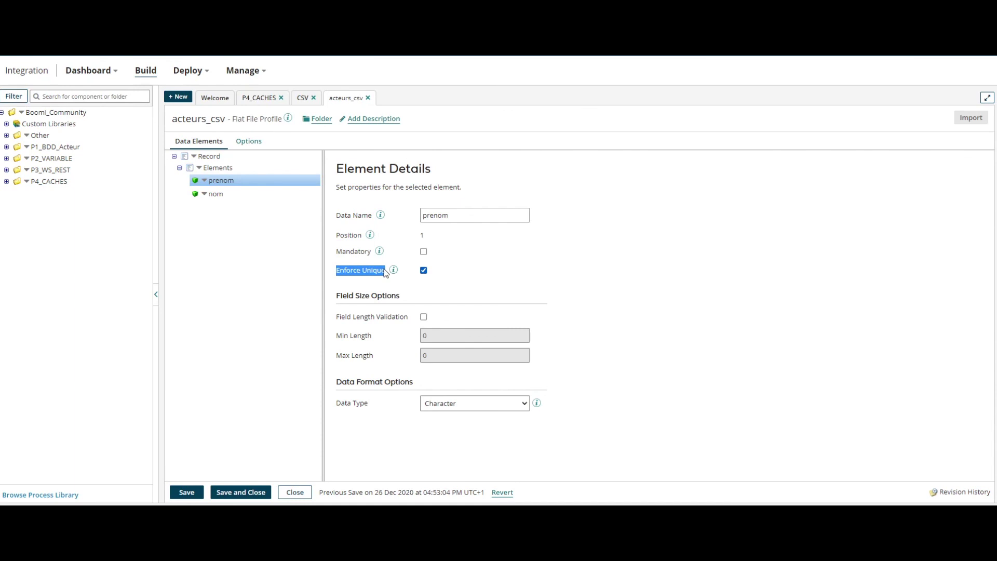
left_click(342, 271)
left_click(238, 490)
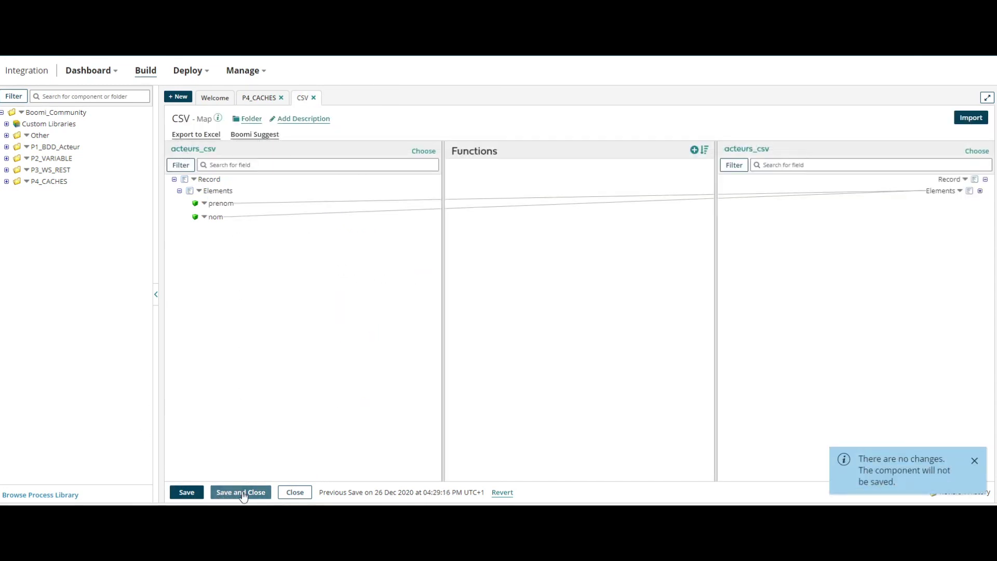
left_click(980, 191)
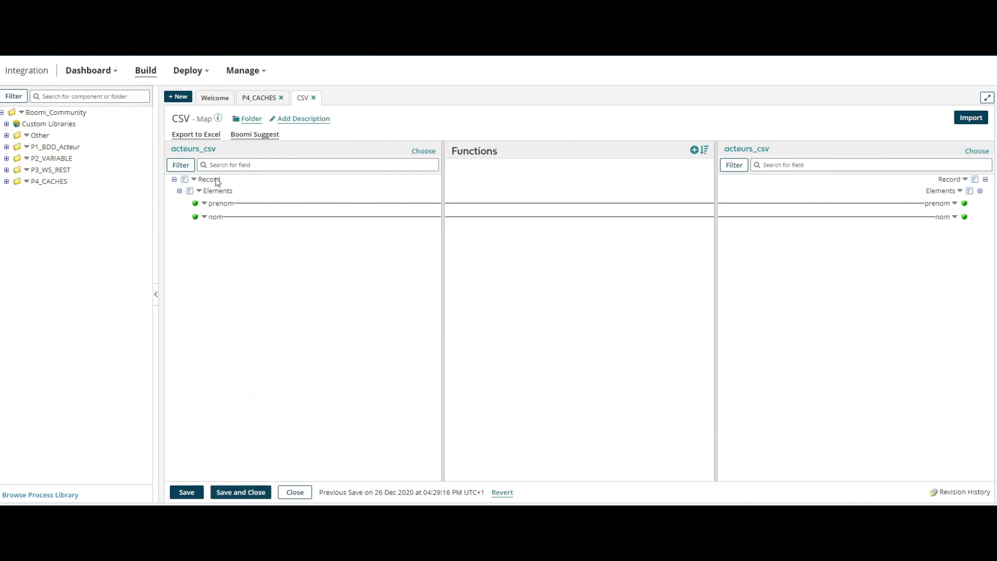
left_click(242, 492)
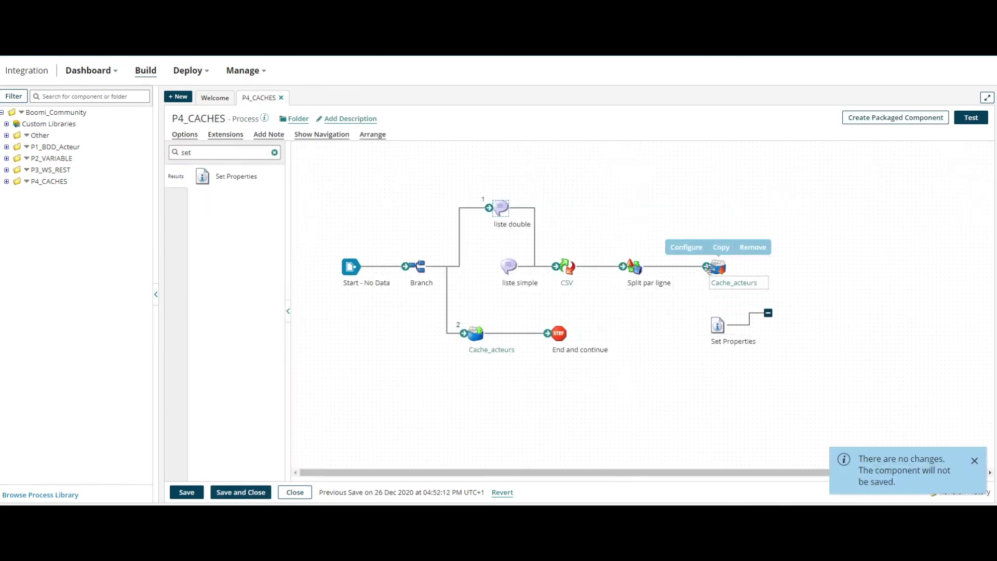
Step: Insert Set Properties between Split par ligne and Cache_acteurs on branch 1, and save the process
left_click(712, 268)
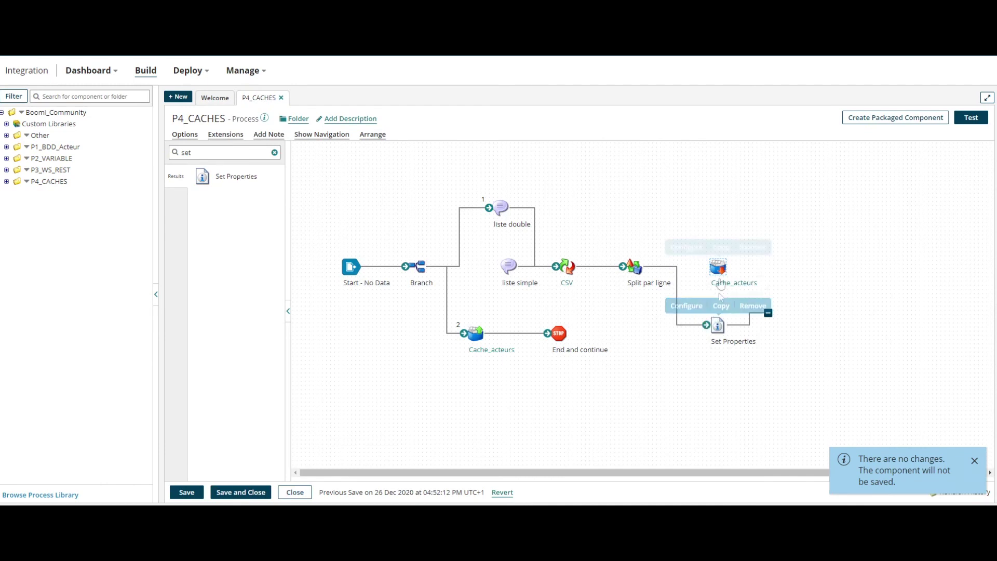
left_click_drag(717, 326, 675, 267)
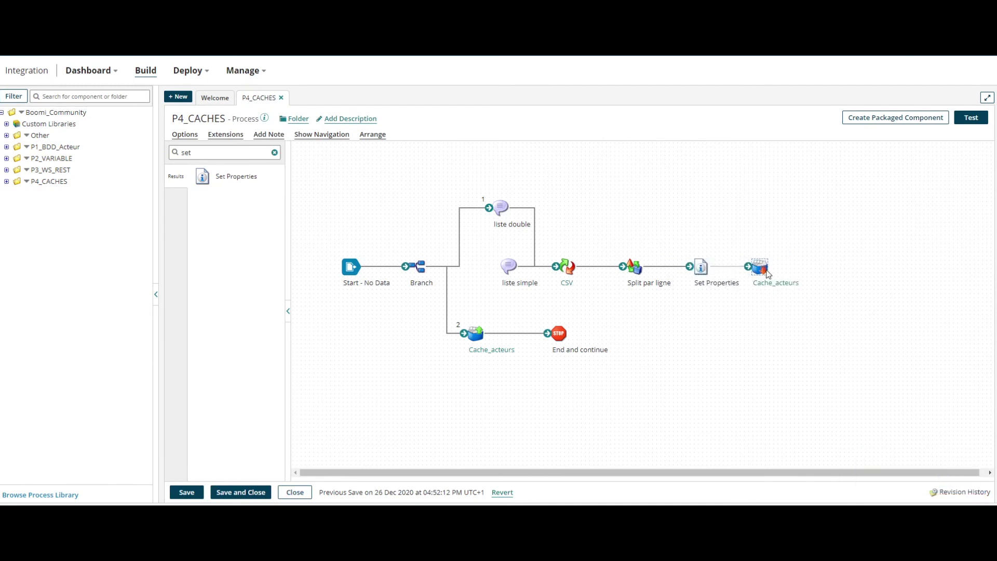
left_click(501, 208)
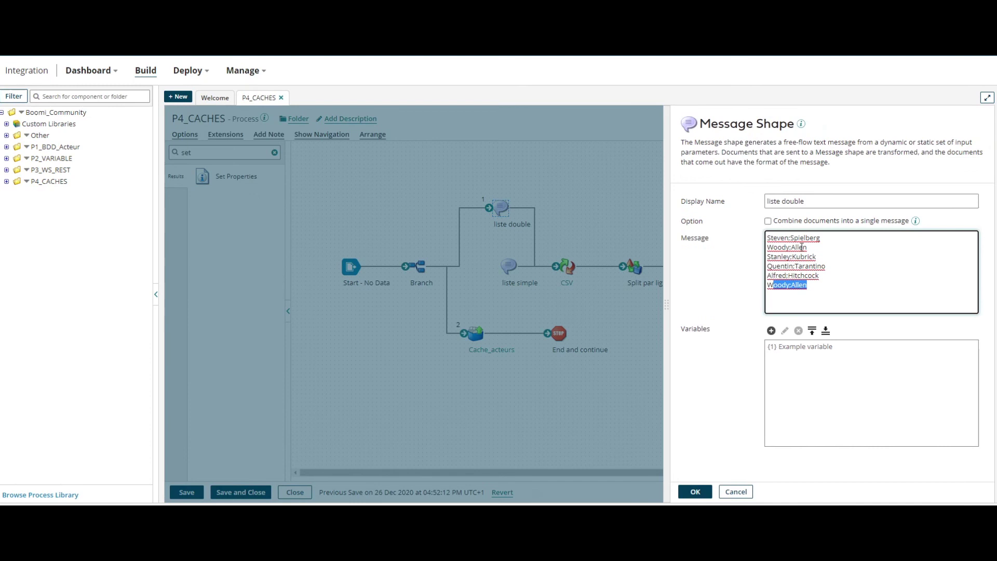
left_click(600, 213)
left_click_drag(761, 265, 777, 266)
mouse_move(468, 340)
left_mouse_down()
mouse_move(453, 332)
mouse_move(470, 333)
left_mouse_up()
left_click(186, 492)
left_click(444, 314)
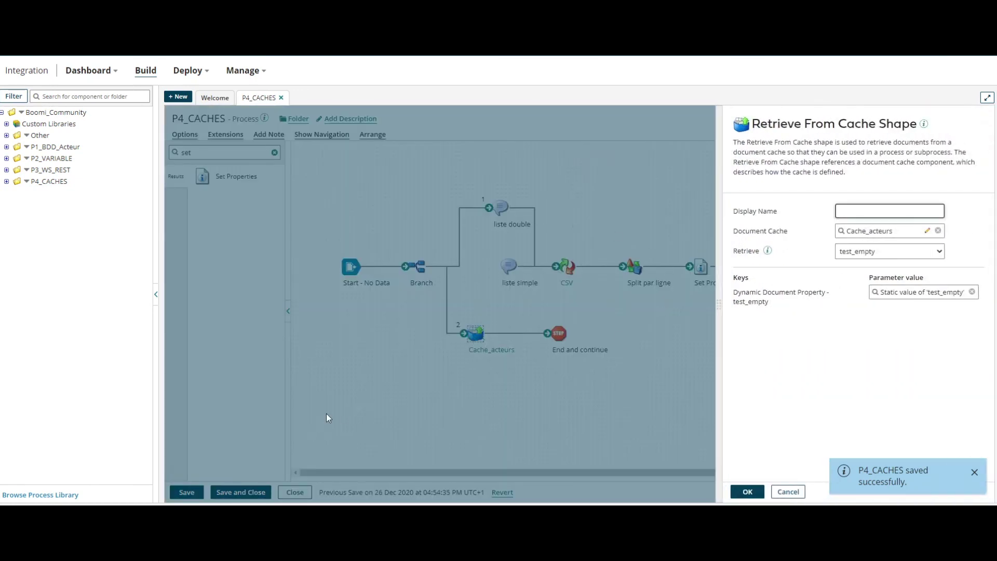
left_click(187, 492)
Step: Test the process in the Test environment and inspect the source data reaching the CSV map shape for duplicate records
left_click(971, 117)
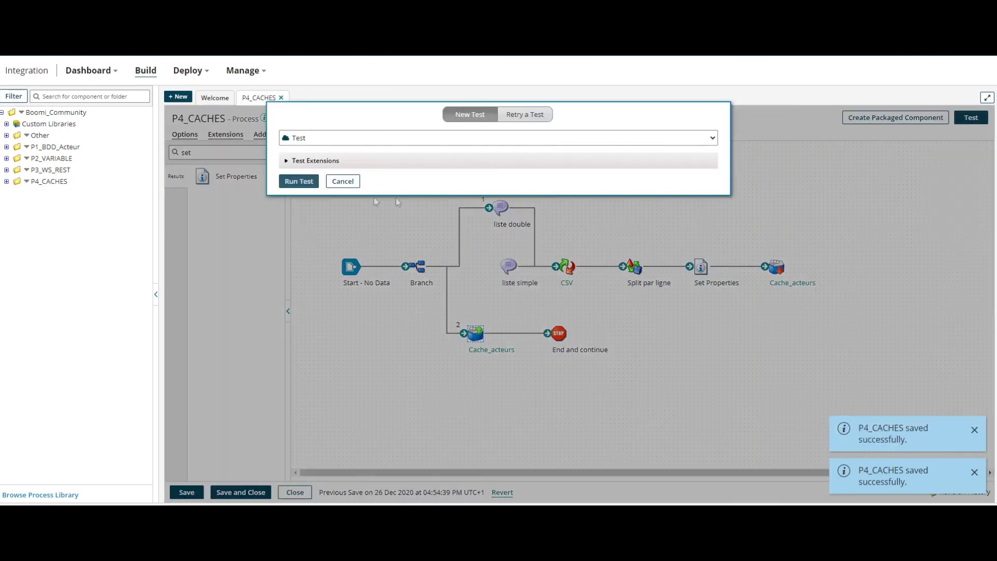
left_click(299, 180)
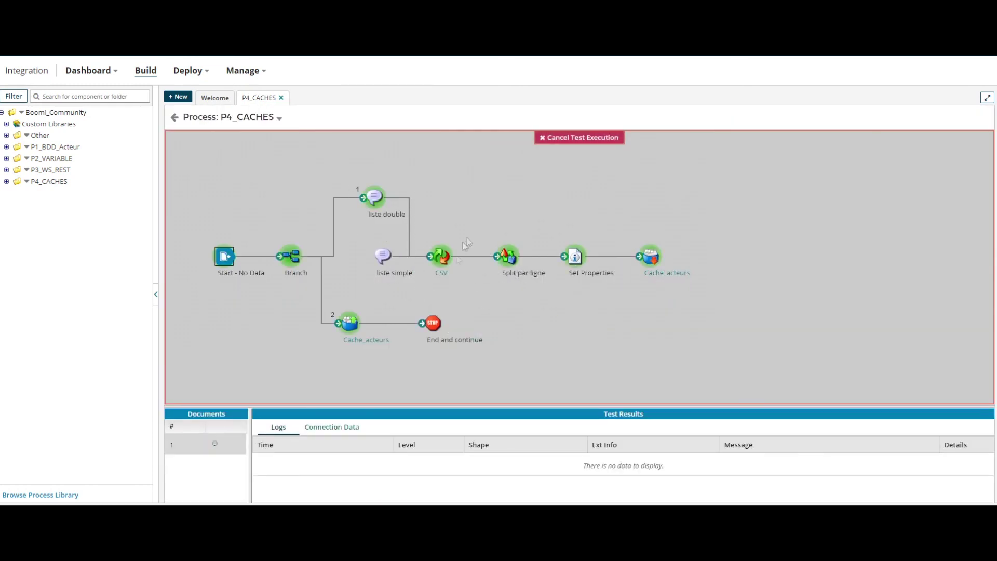
left_click(440, 266)
left_click(334, 427)
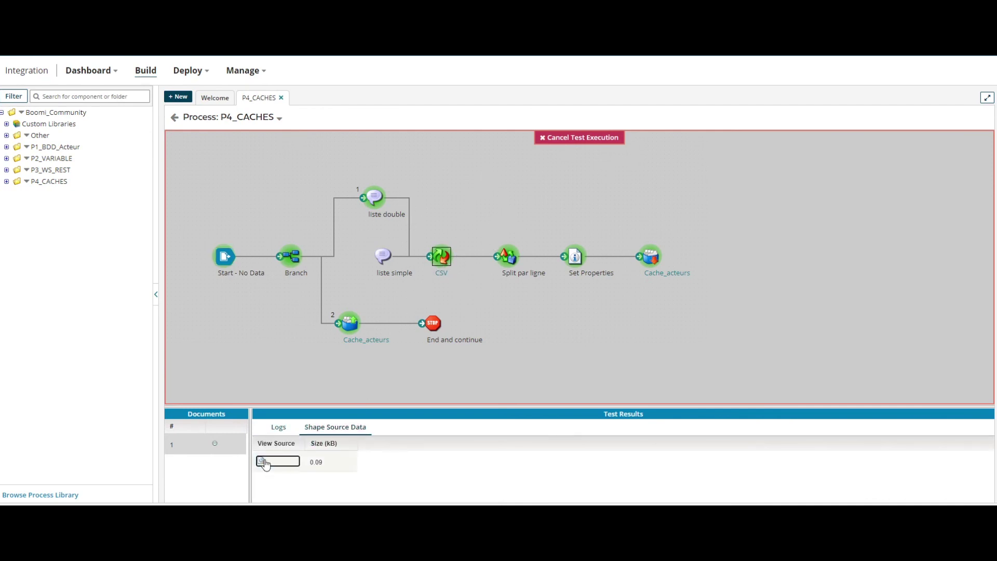
left_click(260, 460)
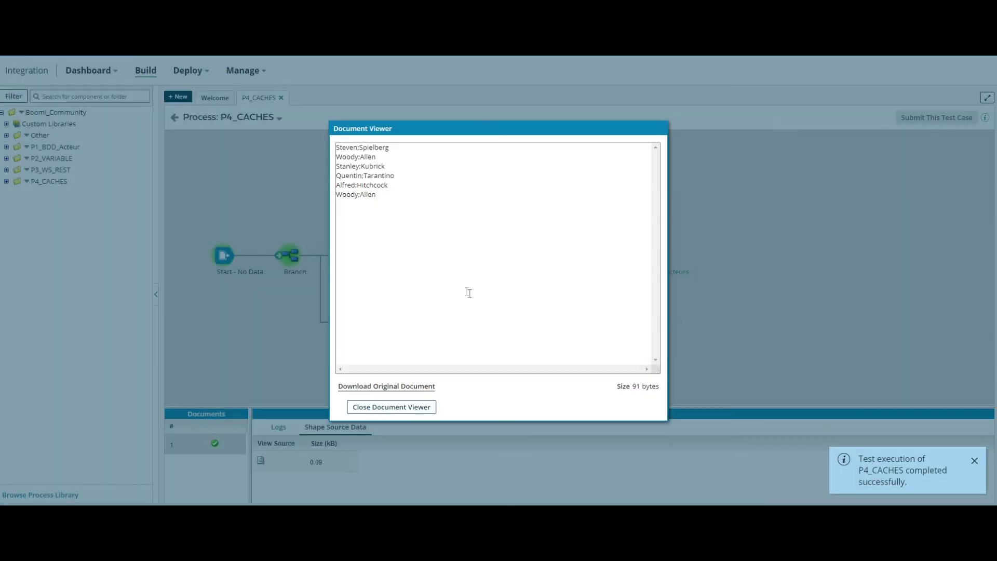
left_click_drag(468, 292, 328, 144)
left_click_drag(380, 215, 315, 202)
left_click_drag(384, 155, 336, 156)
left_click(410, 407)
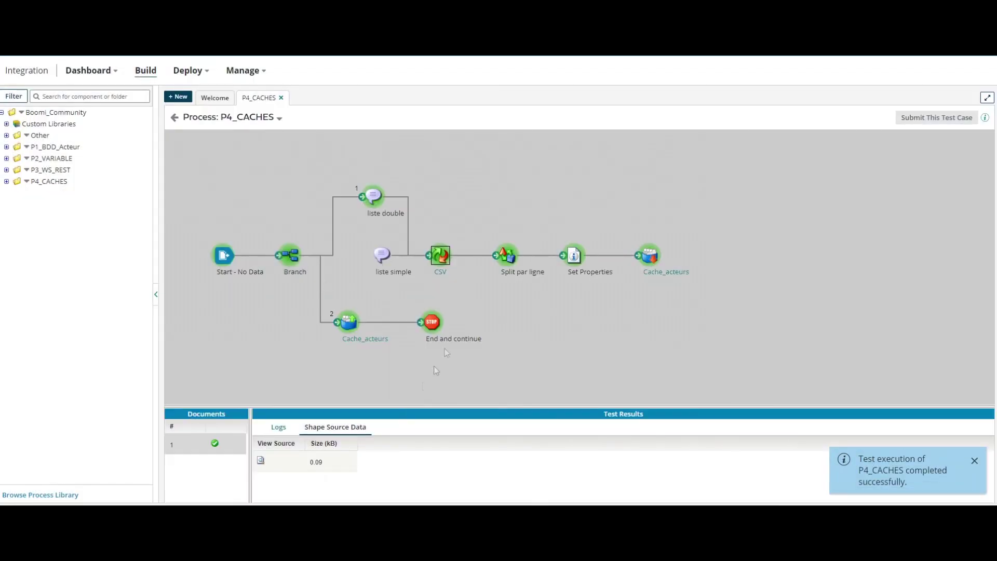
Step: Inspect the source data reaching the Split par ligne shape in the test results
left_click(507, 255)
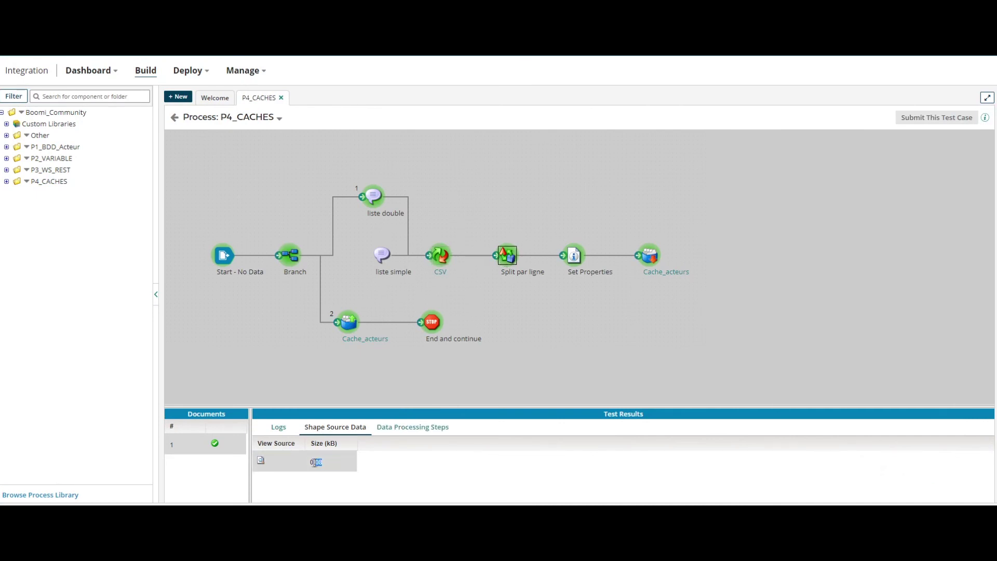
left_click(260, 460)
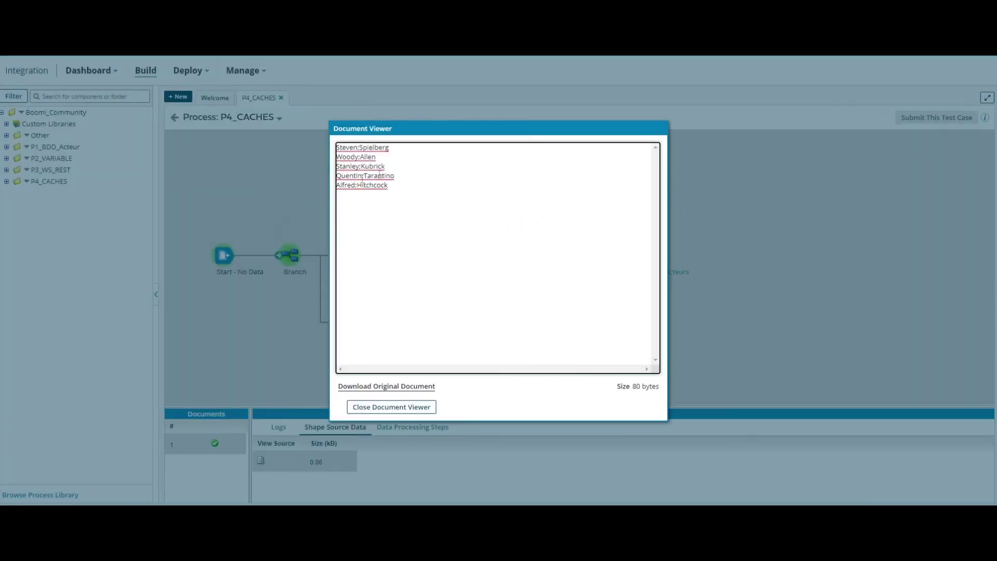
left_click(418, 407)
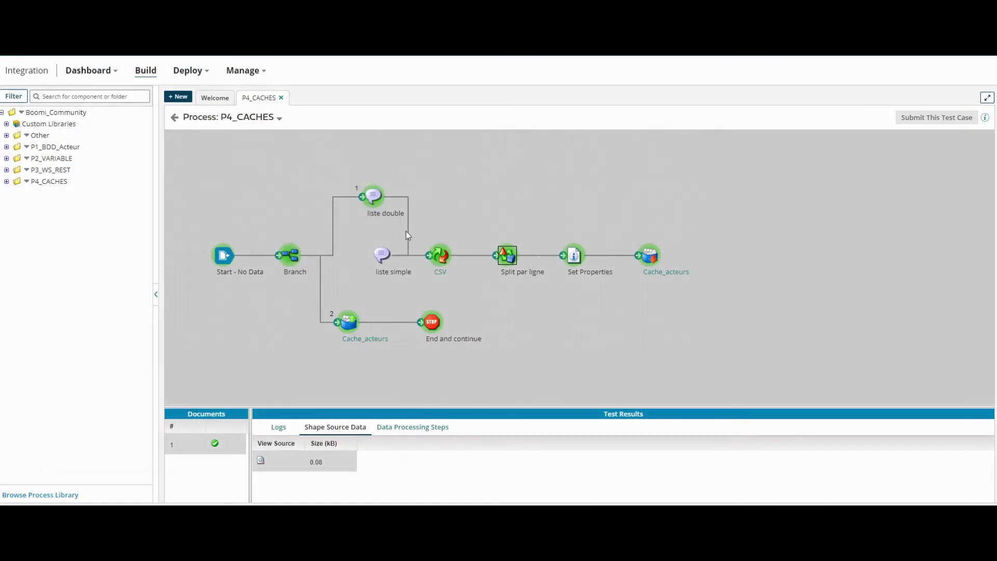